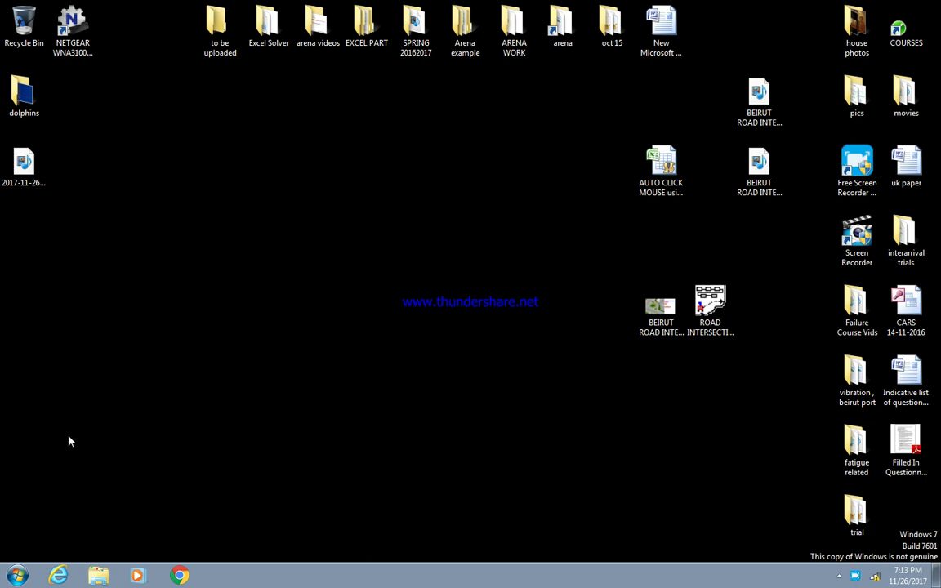
- Toggle the Start menu open and launch Free Mouse Auto Clicker from the recent programs
click(20, 577)
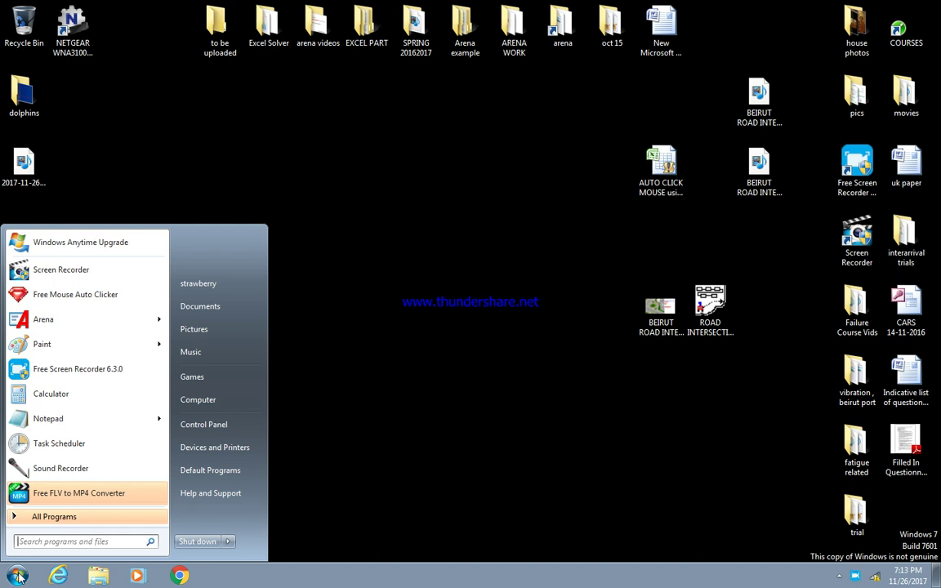
click(19, 575)
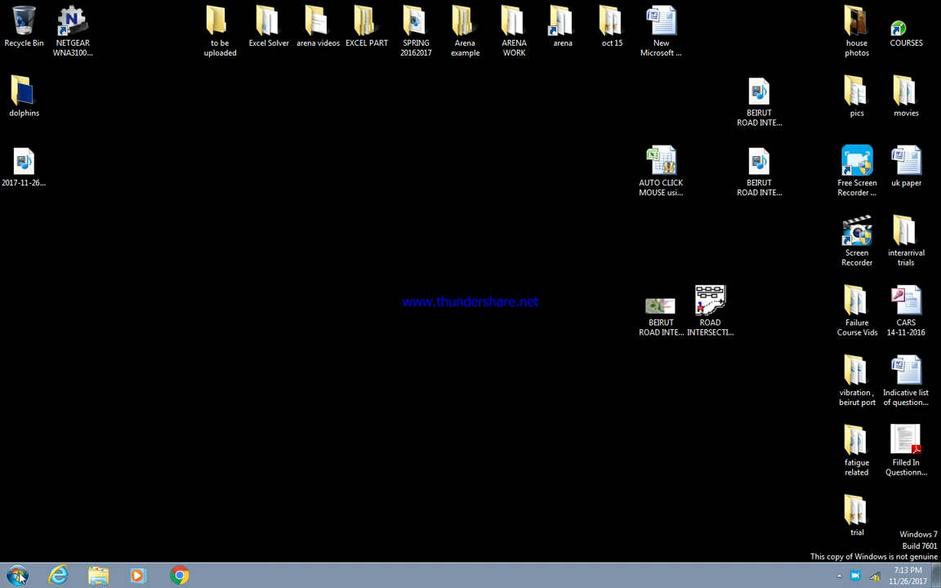
click(19, 577)
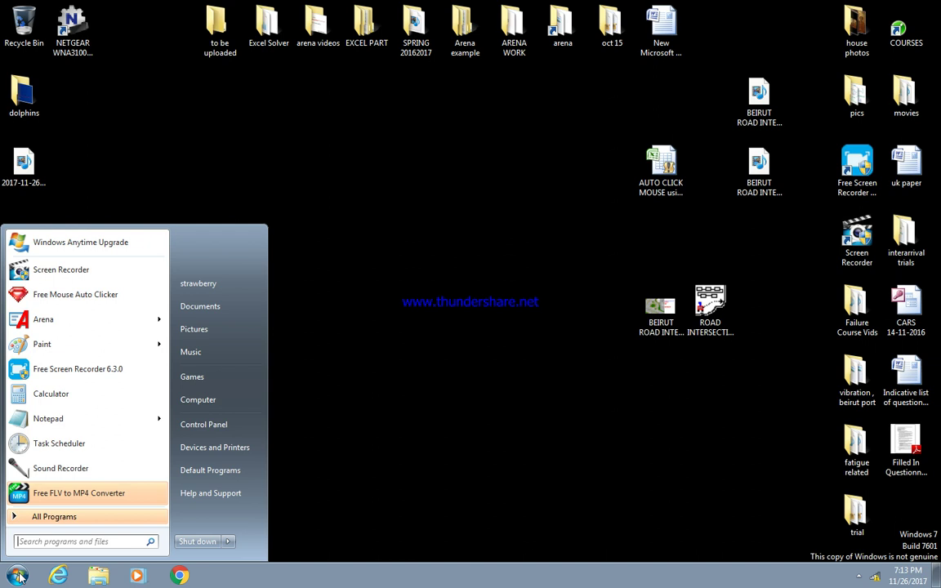
click(20, 577)
click(20, 576)
click(19, 577)
click(16, 576)
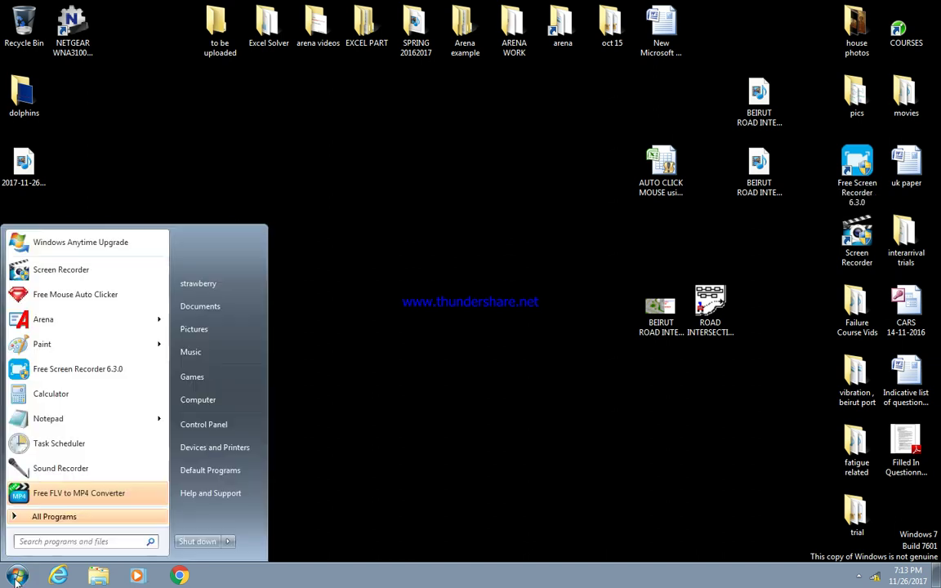
click(82, 297)
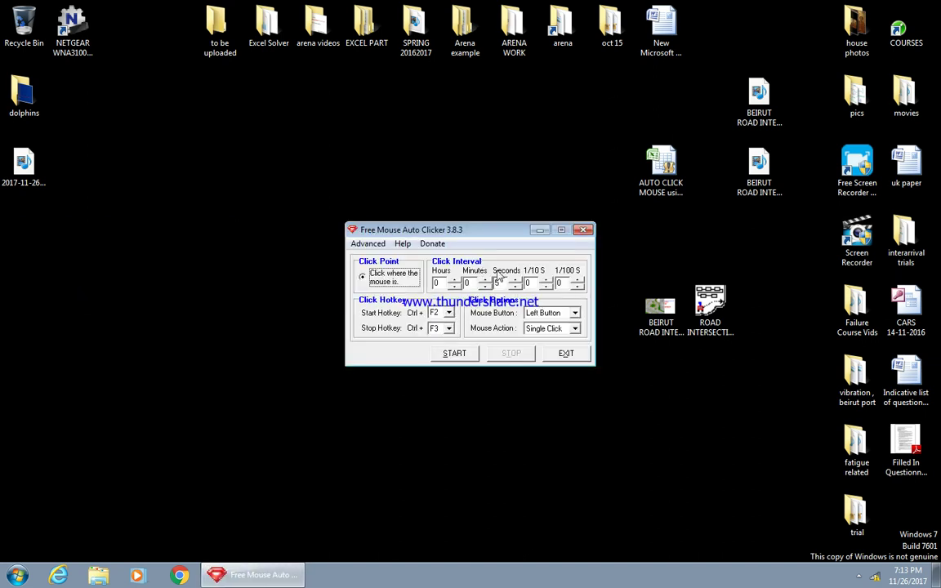
- Set a 3-second click interval in Free Mouse Auto Clicker and start auto-clicking
click(513, 286)
click(514, 286)
click(453, 354)
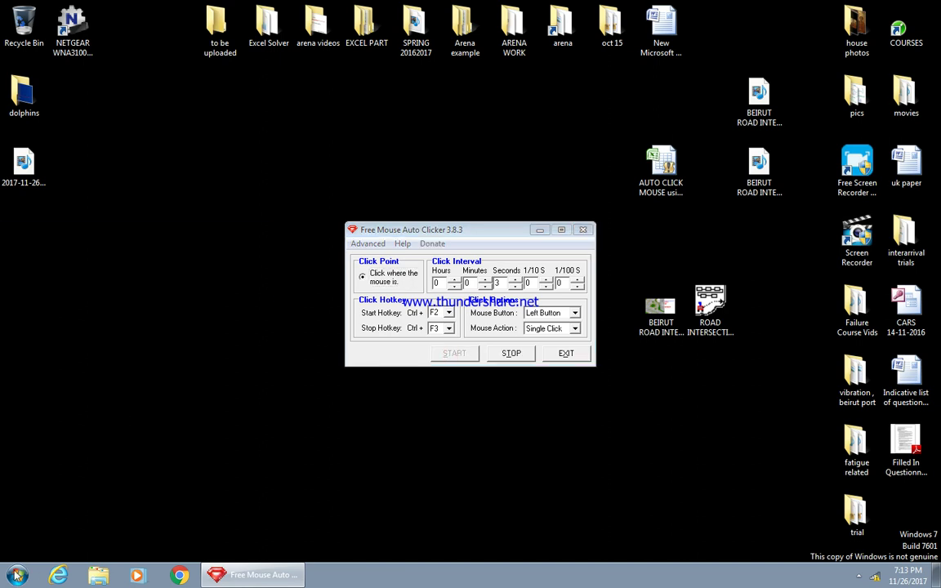
click(16, 575)
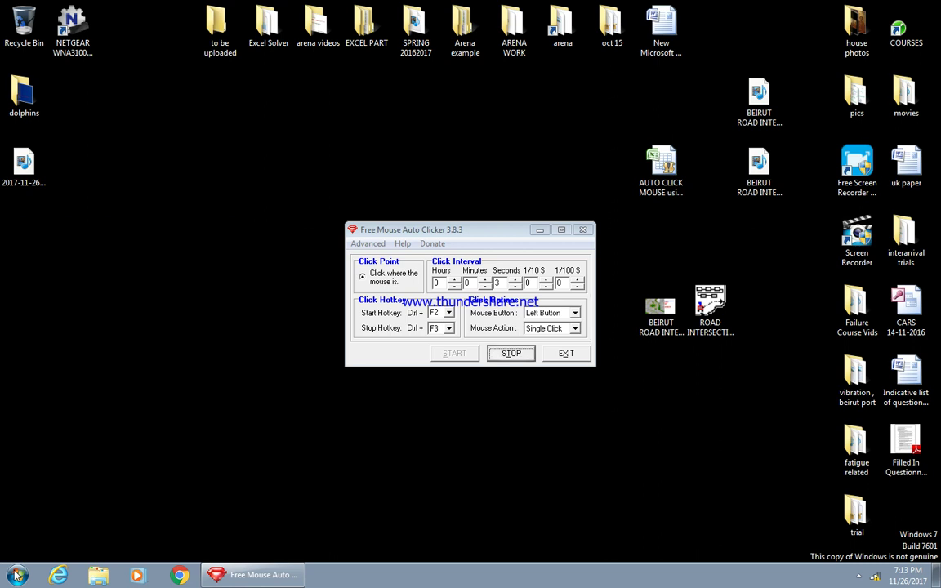
click(16, 576)
- Stop the auto clicker, exit it, and select the auto-click Excel workbook
click(512, 353)
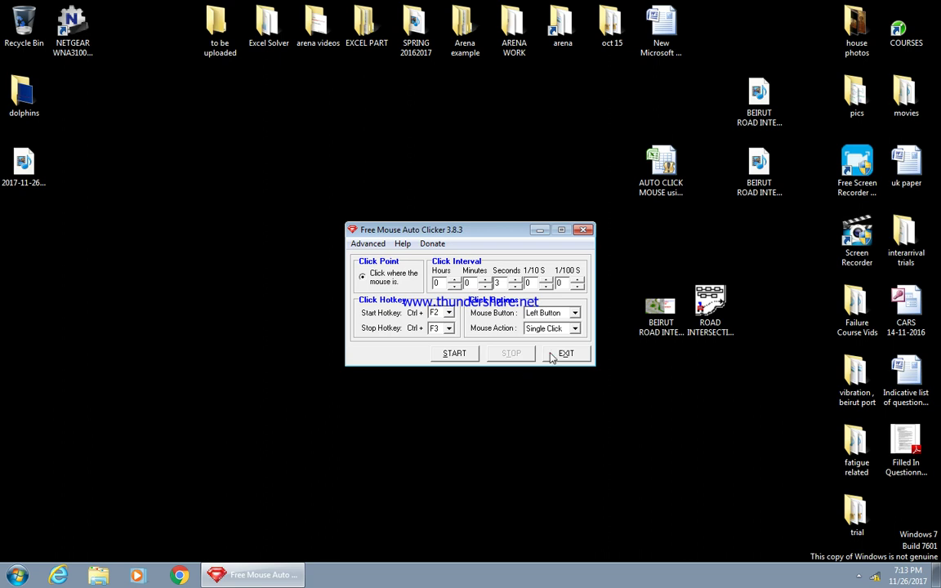
click(552, 356)
click(661, 176)
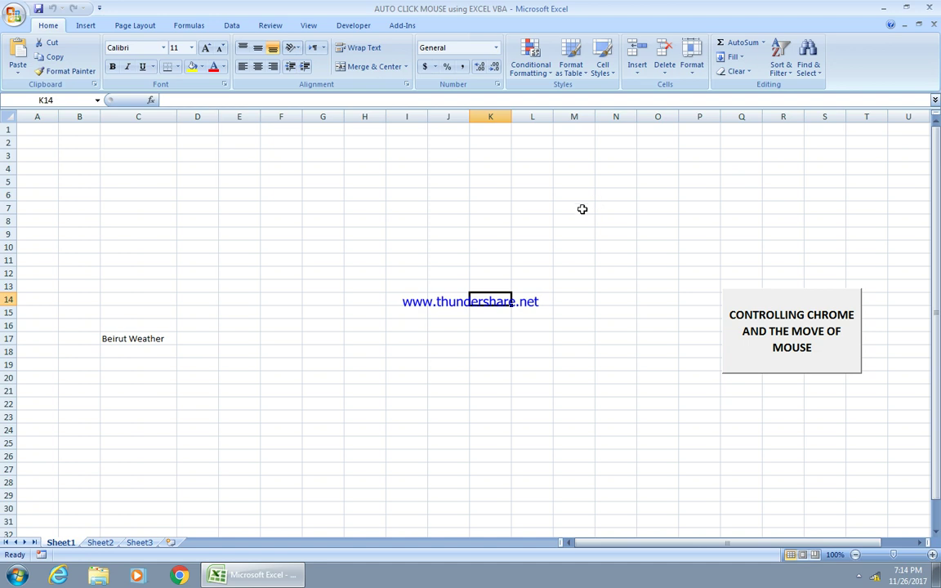
- Clear Beirut Weather from C17 and stretch the button across columns A to T, ending at row 14
click(139, 338)
key(Delete)
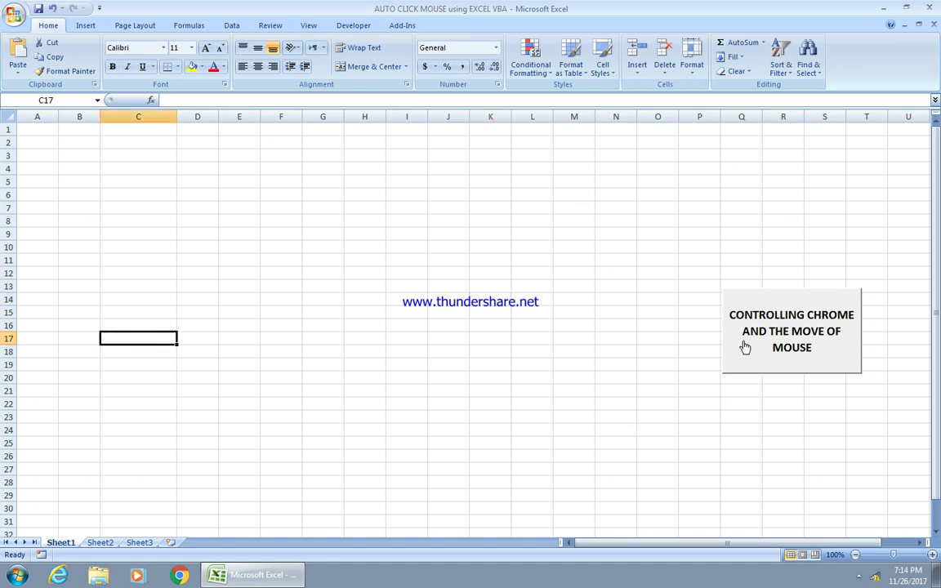
right_click(744, 344)
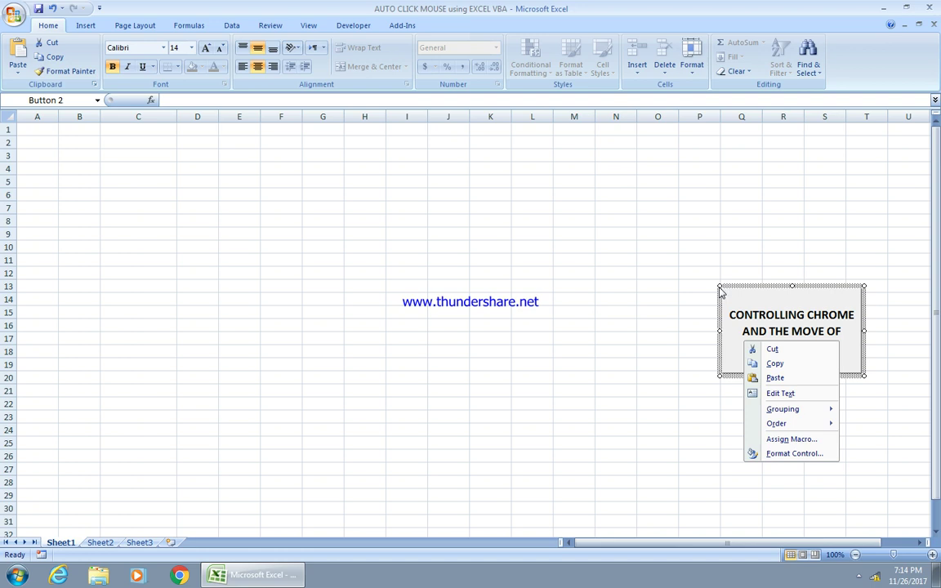
click(688, 292)
mouse_move(719, 287)
mouse_down()
mouse_move(125, 191)
mouse_move(38, 136)
mouse_up()
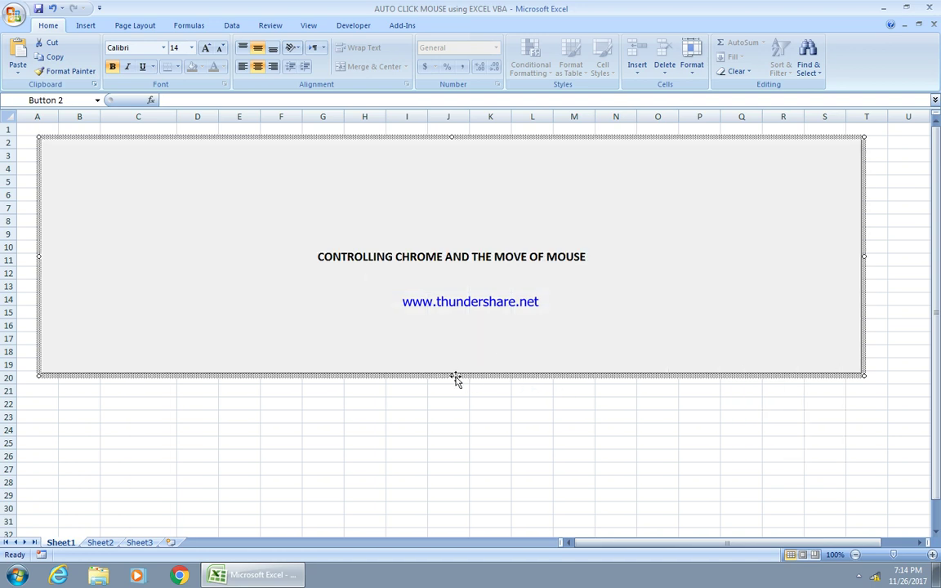
drag(452, 376, 452, 299)
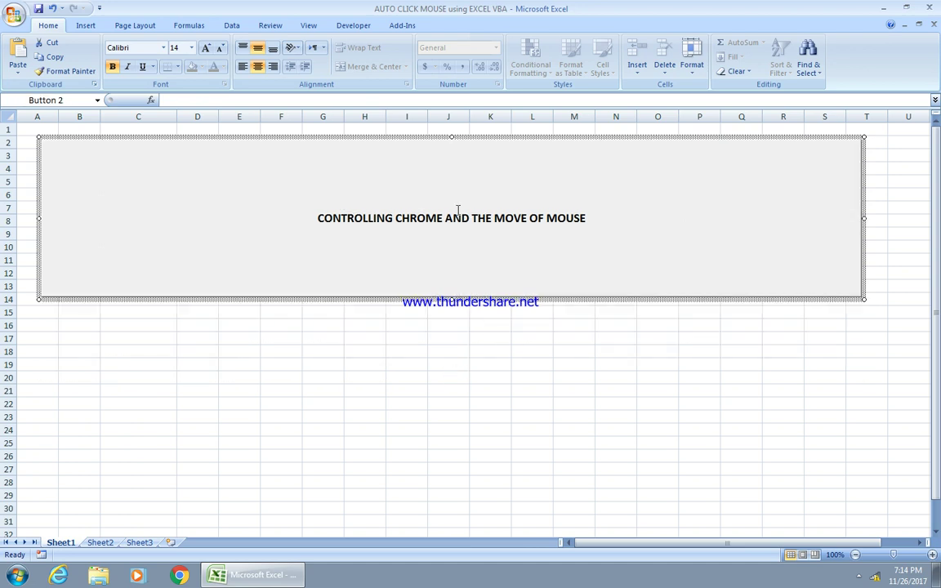
- Replace the button label with 'AUTO CLICK MOUSE using EXCEL VBA'
click(457, 218)
key(Delete)
key(Delete)
key(Delete)
key(Delete)
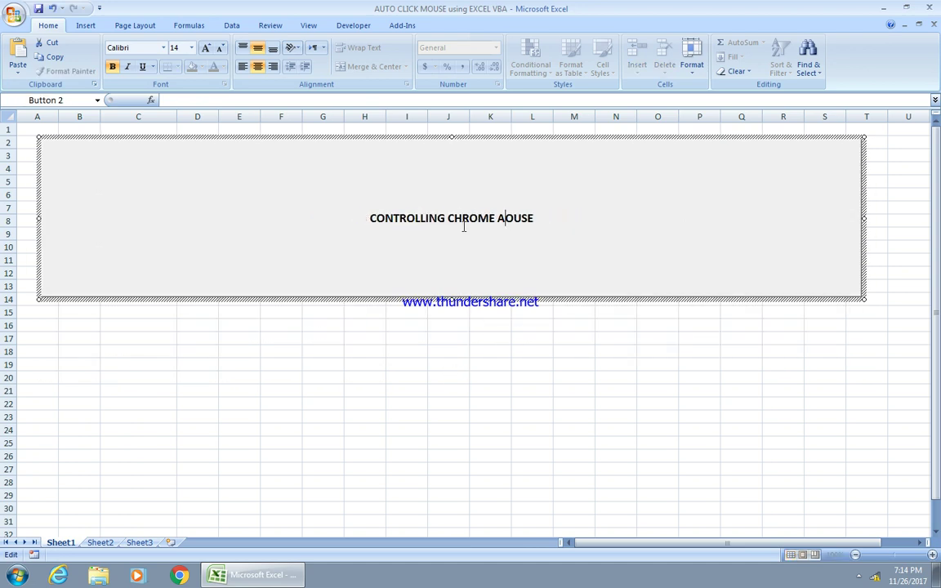
key(Delete)
key(Delete)
key(Delete)
key(BackSpace)
key(BackSpace)
key(BackSpace)
key(BackSpace)
key(BackSpace)
key(BackSpace)
key(BackSpace)
key(BackSpace)
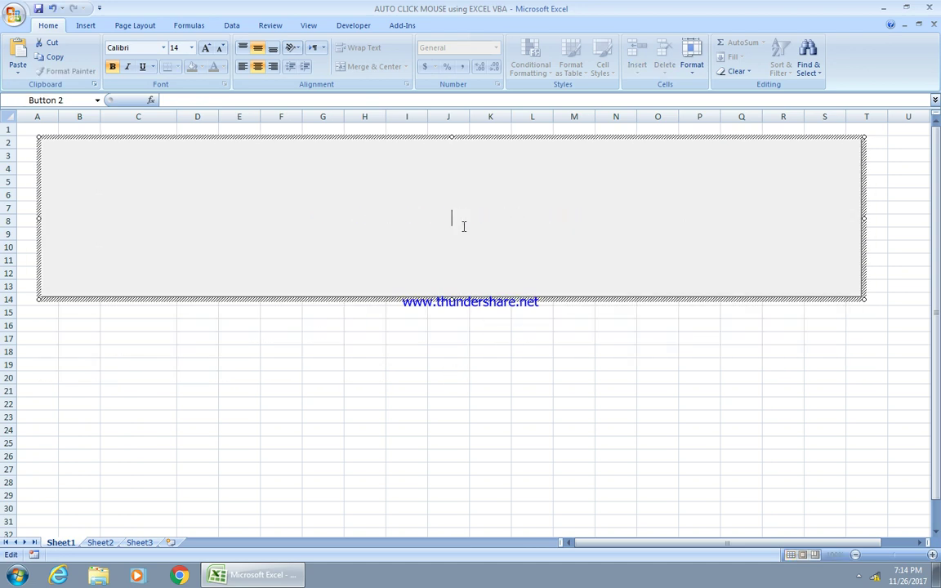
text(AUTO CLIC)
text(K MOUSE using )
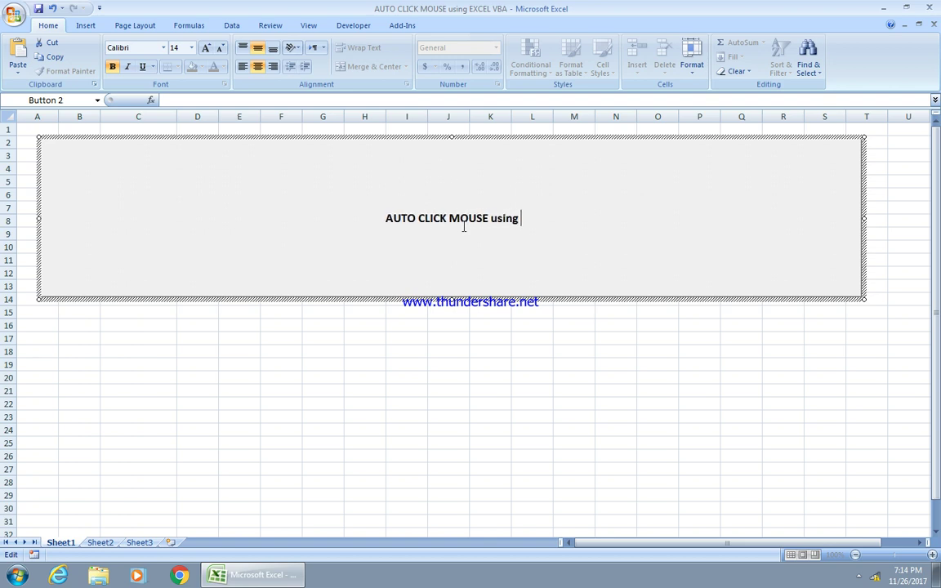
text(EXCEL VBA)
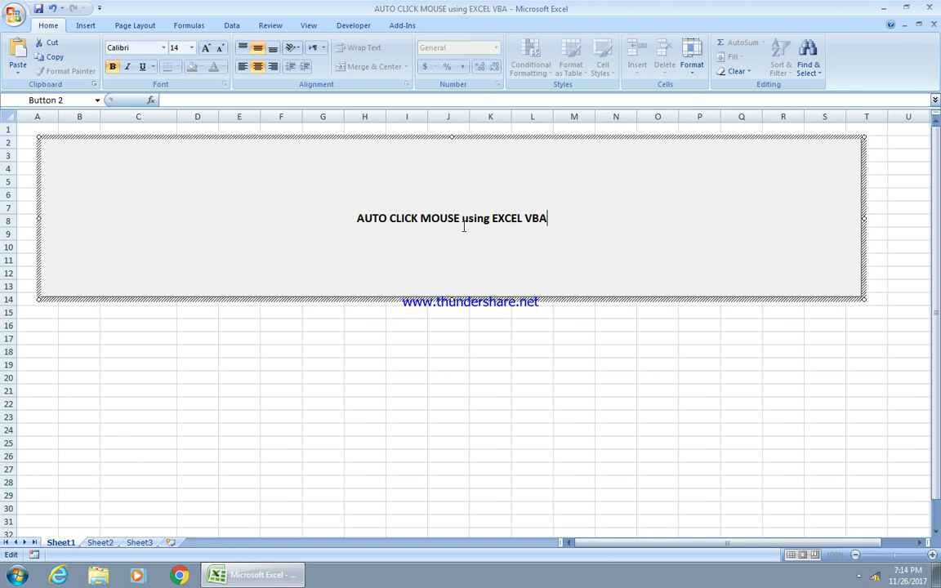
drag(546, 219, 356, 219)
- Set the caption font to size 48 in red
right_click(425, 221)
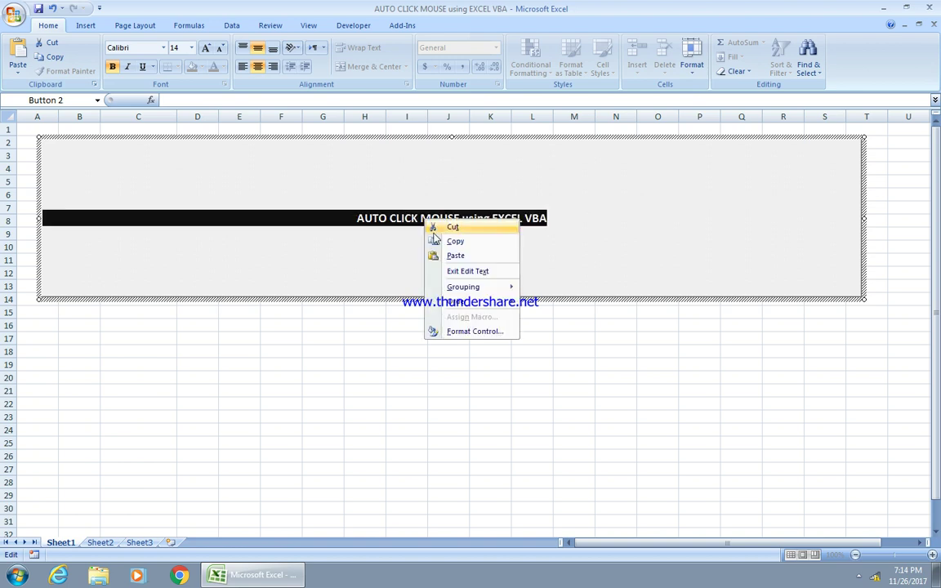
click(476, 331)
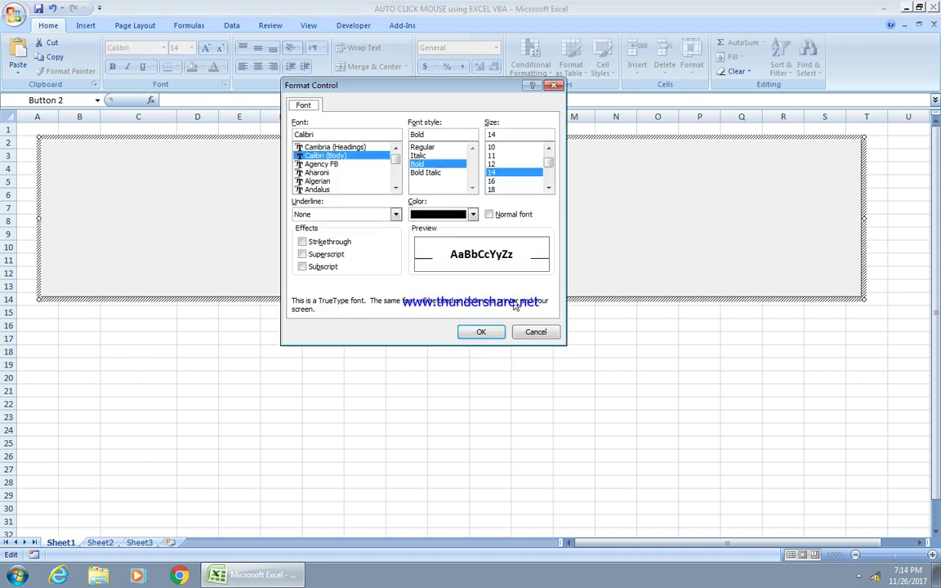
click(550, 173)
scroll(549, 181, down, 3)
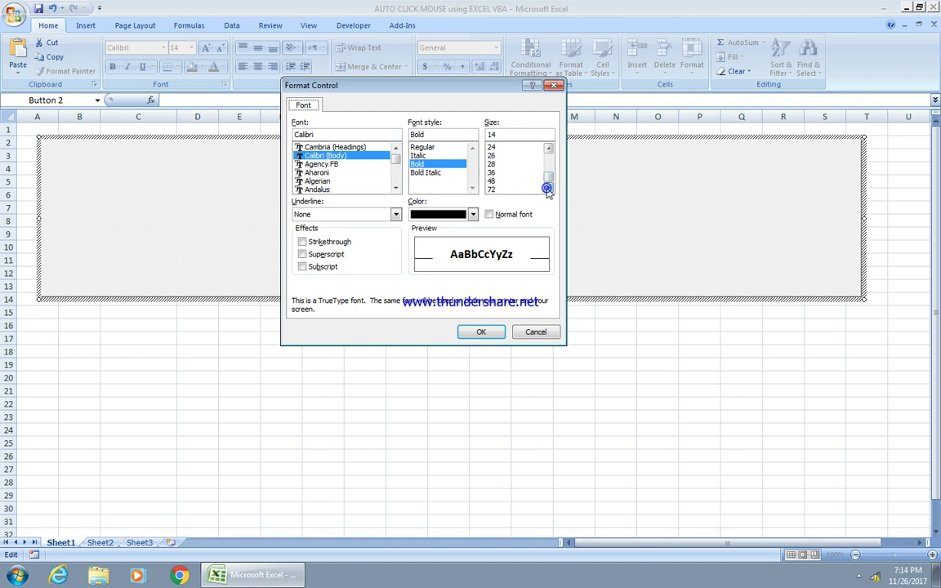
click(506, 189)
click(417, 214)
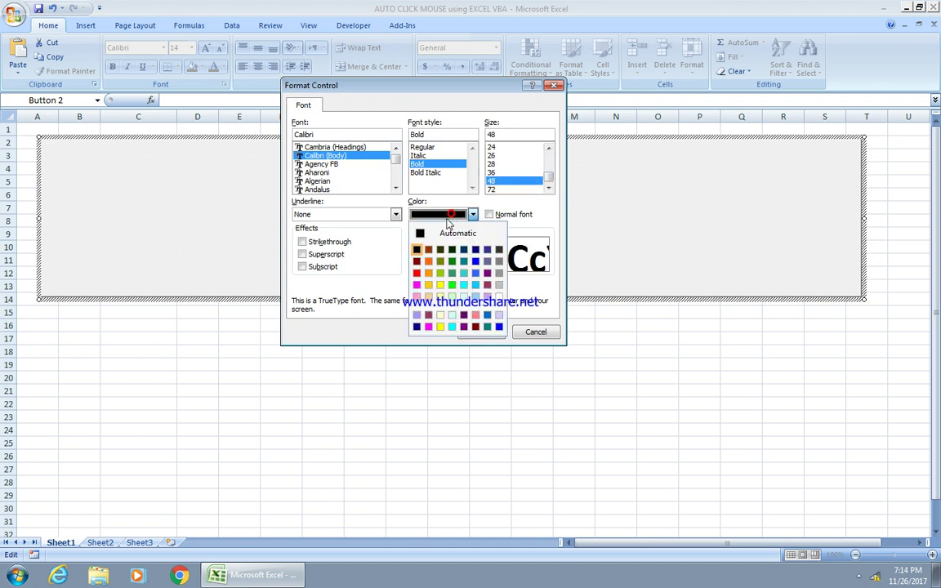
click(416, 273)
click(477, 331)
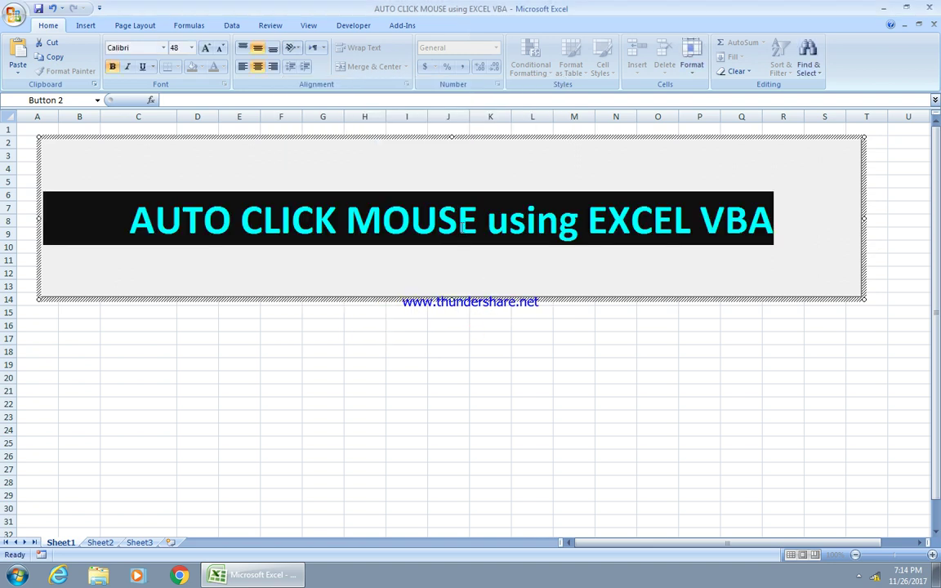
- Colour the words EXCEL VBA in the caption green
drag(477, 221, 344, 219)
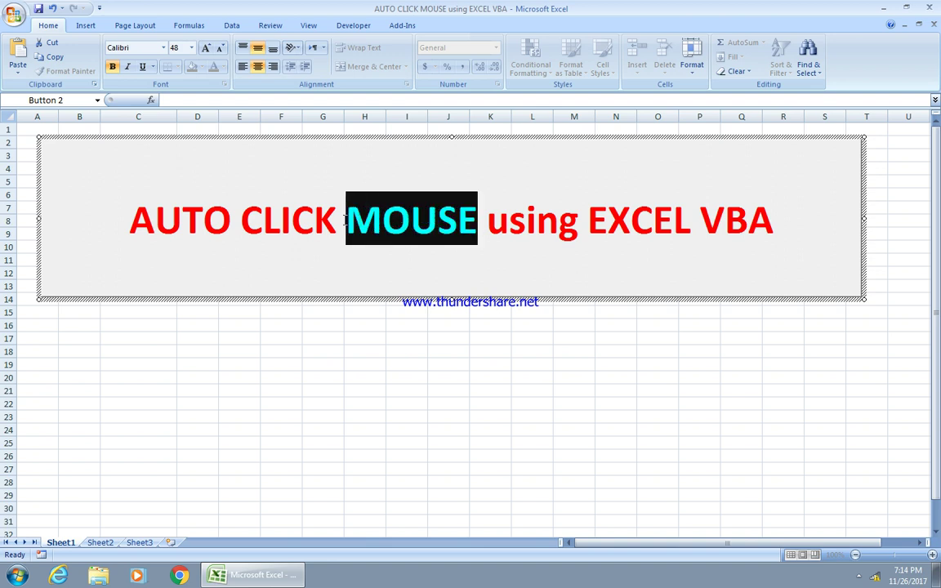
drag(774, 221, 587, 221)
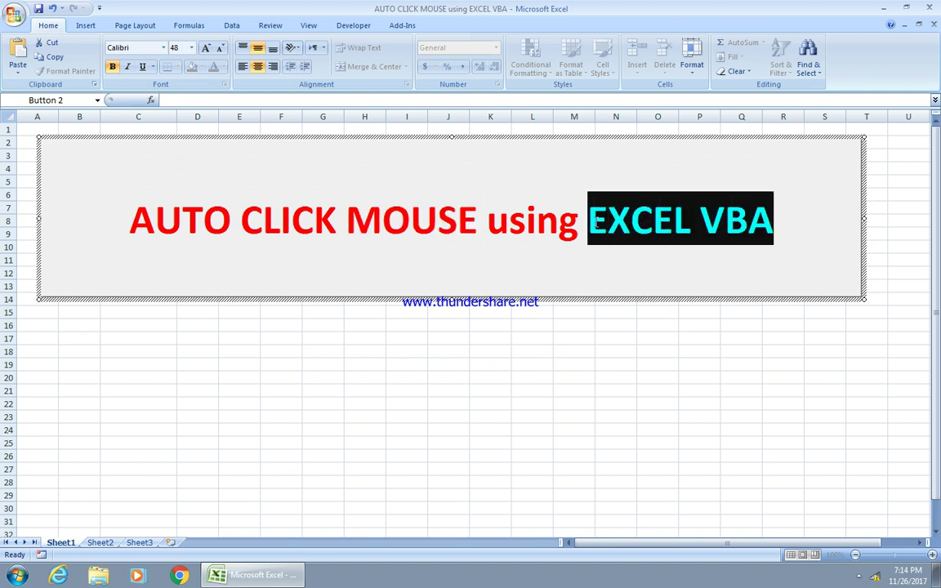
right_click(598, 223)
click(645, 334)
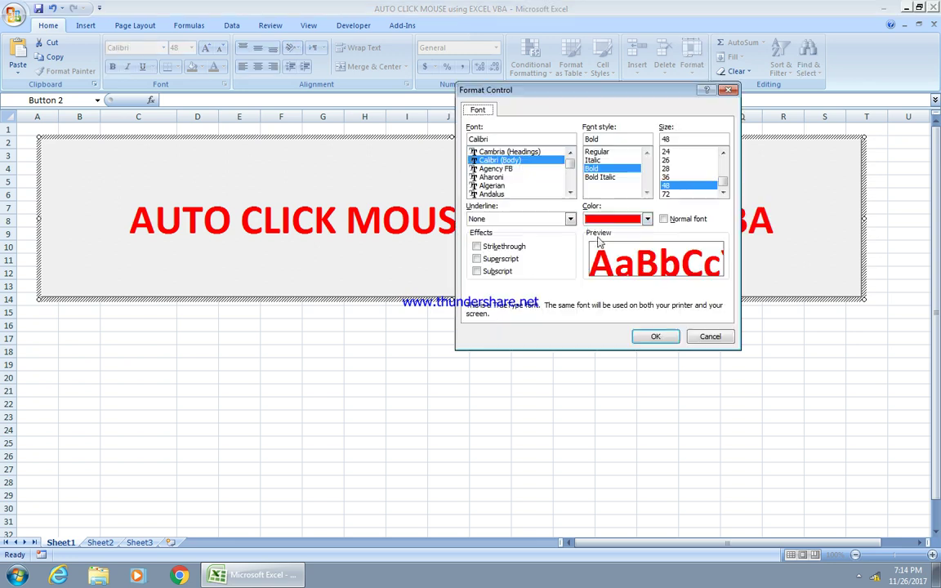
click(647, 219)
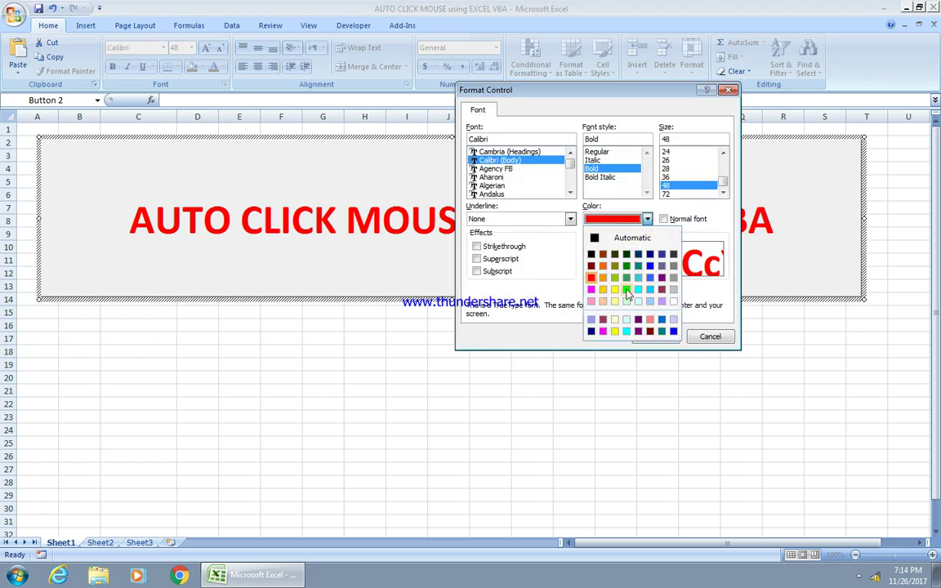
click(627, 291)
click(652, 337)
- Colour the word MOUSE in the caption blue
click(450, 263)
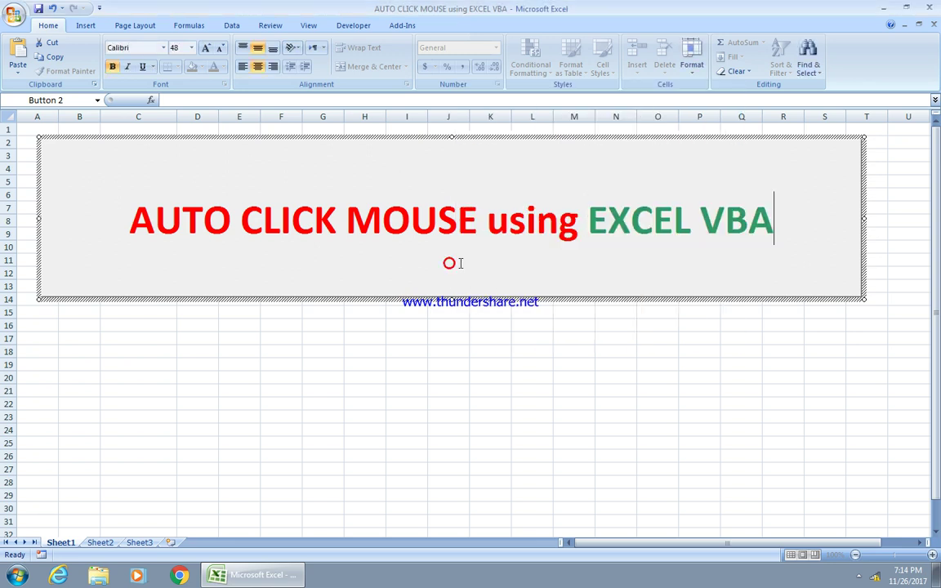
drag(478, 217, 355, 212)
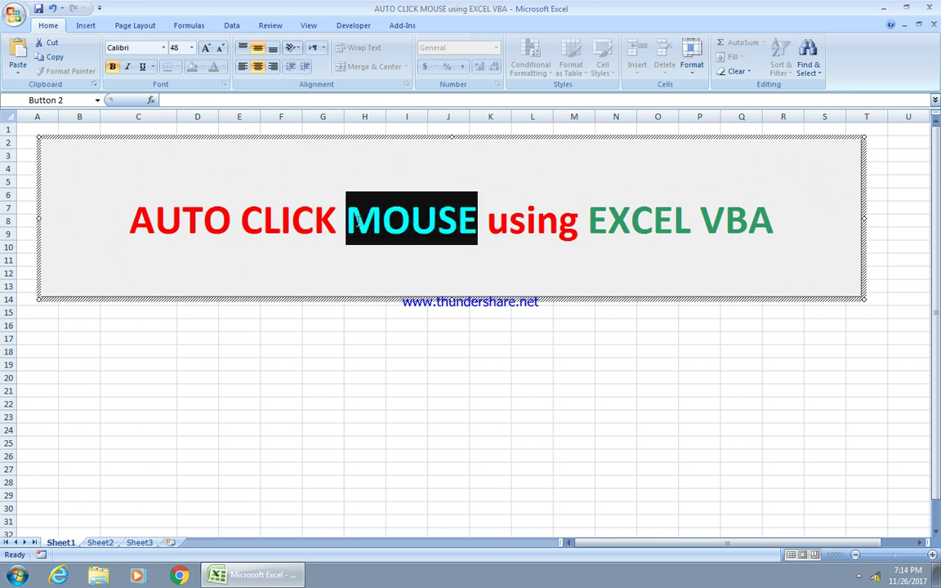
right_click(359, 215)
click(403, 329)
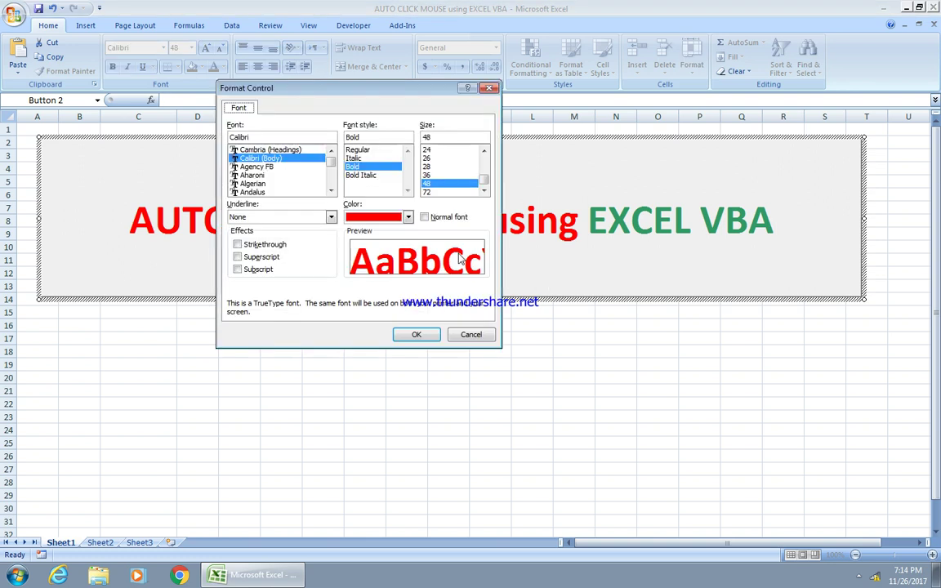
click(408, 216)
click(391, 296)
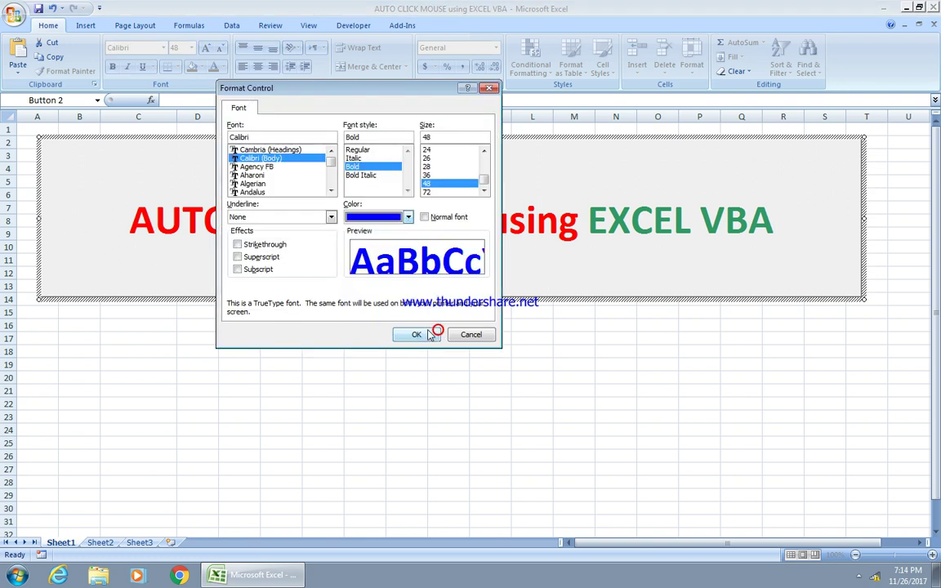
click(431, 335)
- Finish editing the caption and widen the button slightly to the right
click(340, 375)
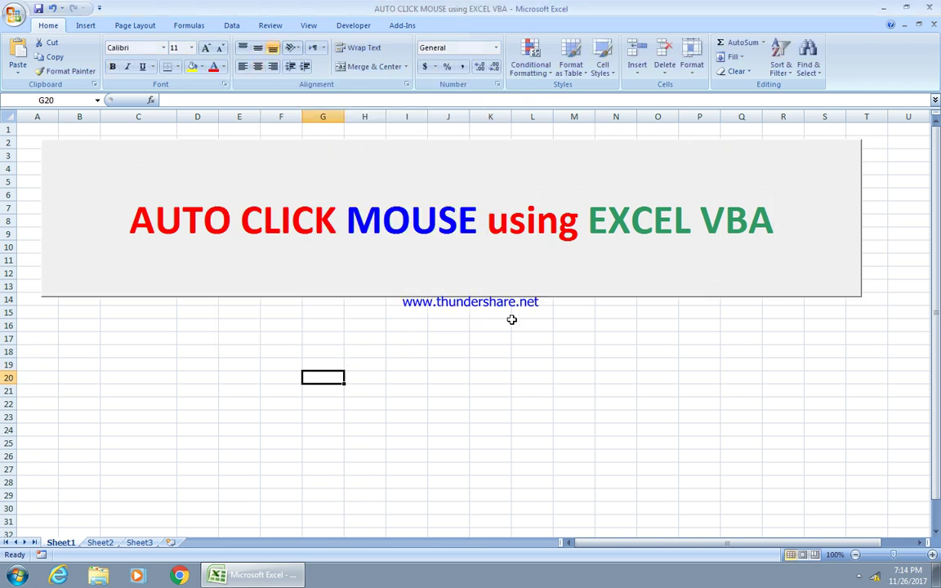
right_click(836, 245)
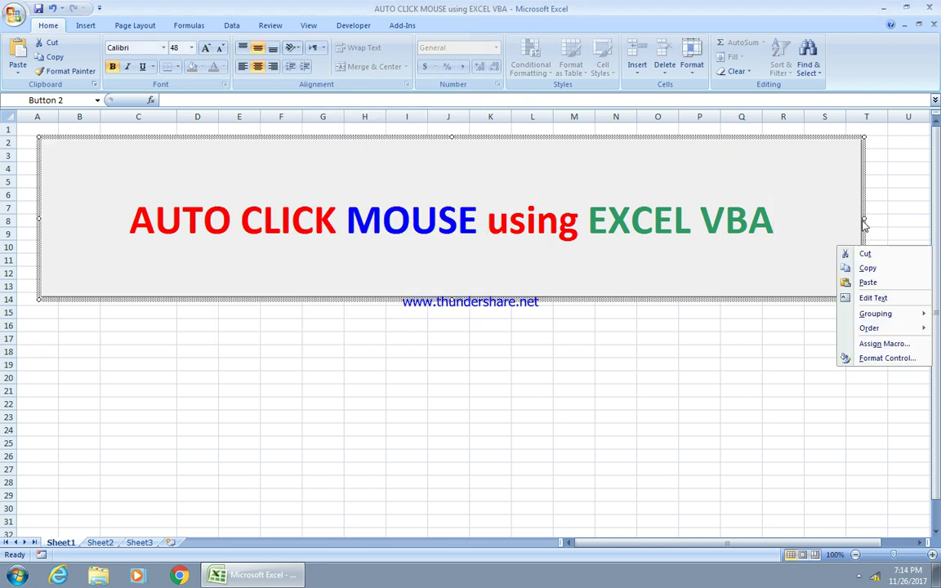
click(867, 220)
drag(863, 218, 898, 219)
- Open the button's assigned macro code in the VBA editor via Assign Macro > Edit
click(478, 350)
right_click(448, 260)
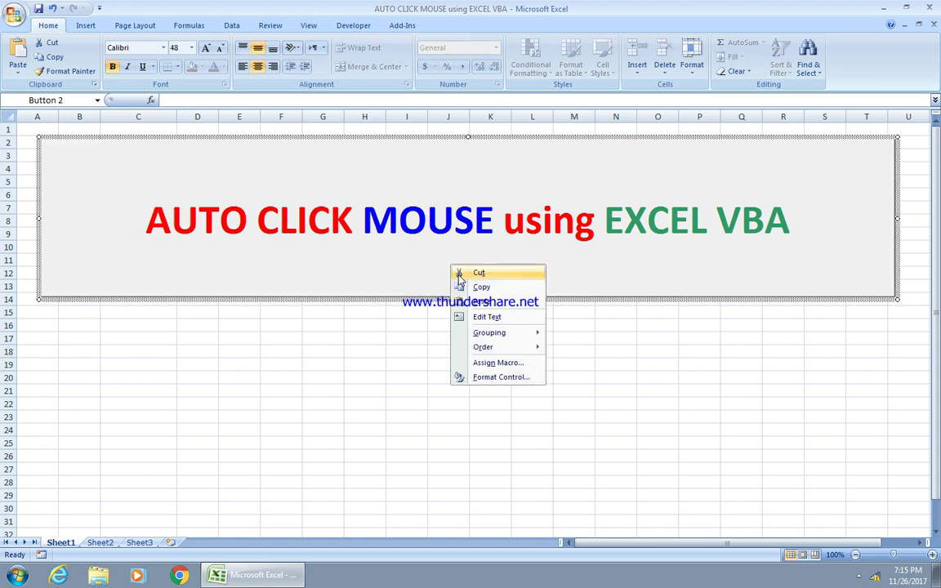
click(470, 361)
click(608, 283)
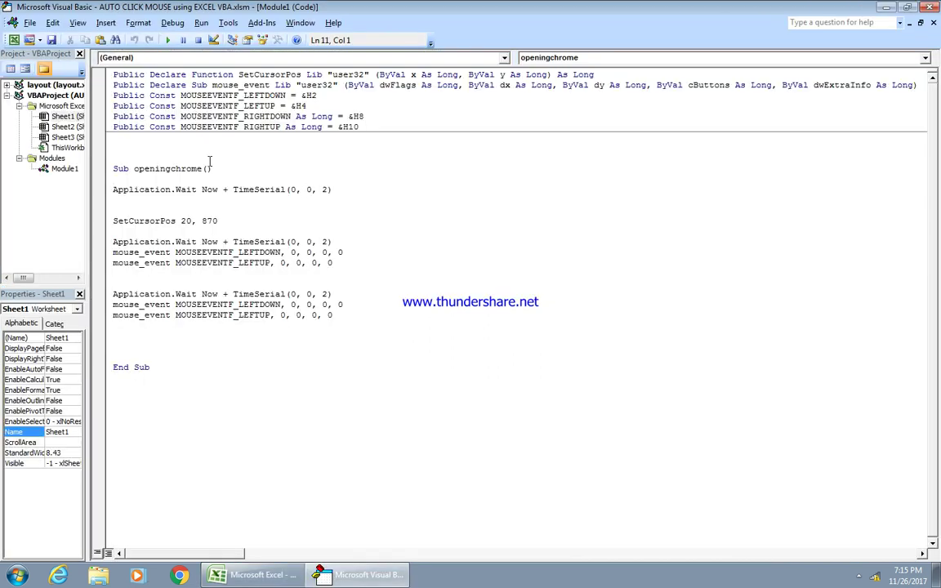
- Rename Sub openingchrome() to Sub autoclicker()
drag(200, 169, 149, 169)
key(BackSpace)
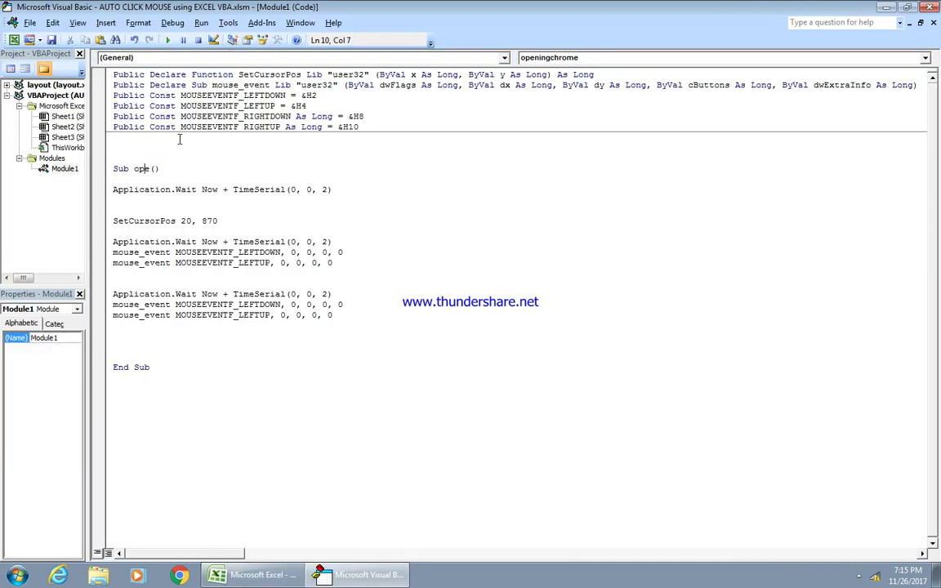
key(BackSpace)
key(BackSpace)
text(autocl)
text(icker()
click(243, 149)
double_click(291, 189)
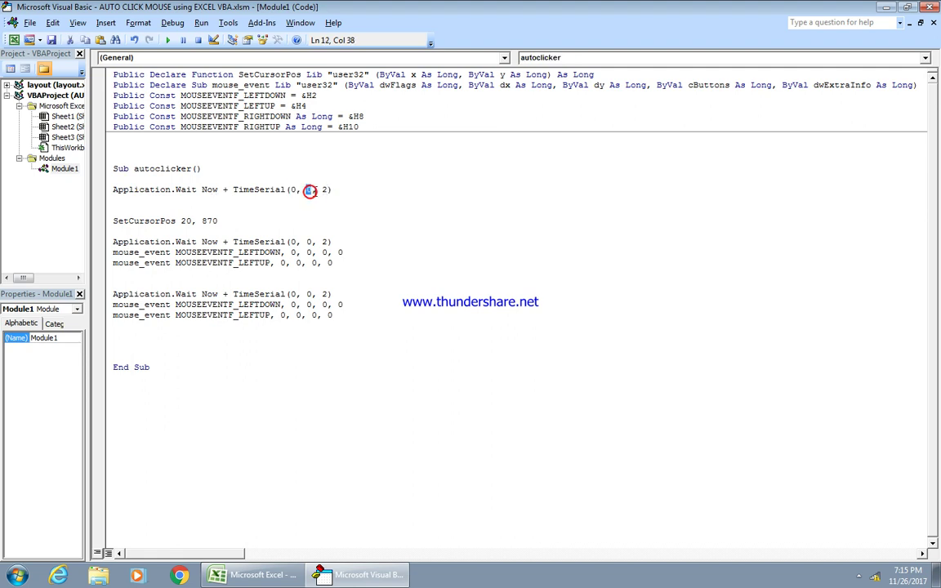
click(327, 210)
click(144, 148)
- Remove the blank lines between the click blocks and make room above SetCursorPos
key(Return)
key(Return)
key(Return)
key(Return)
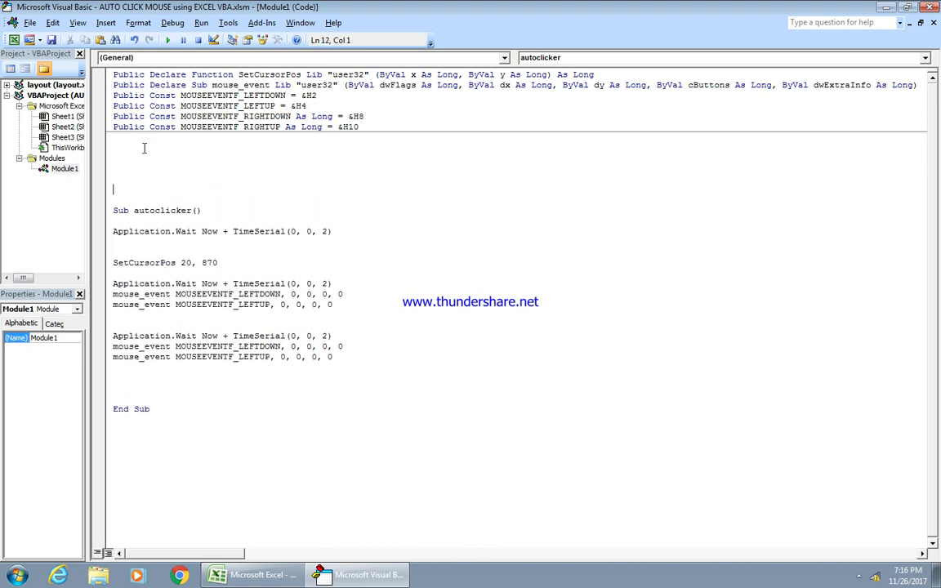
click(141, 253)
click(139, 273)
key(Return)
key(Return)
key(Return)
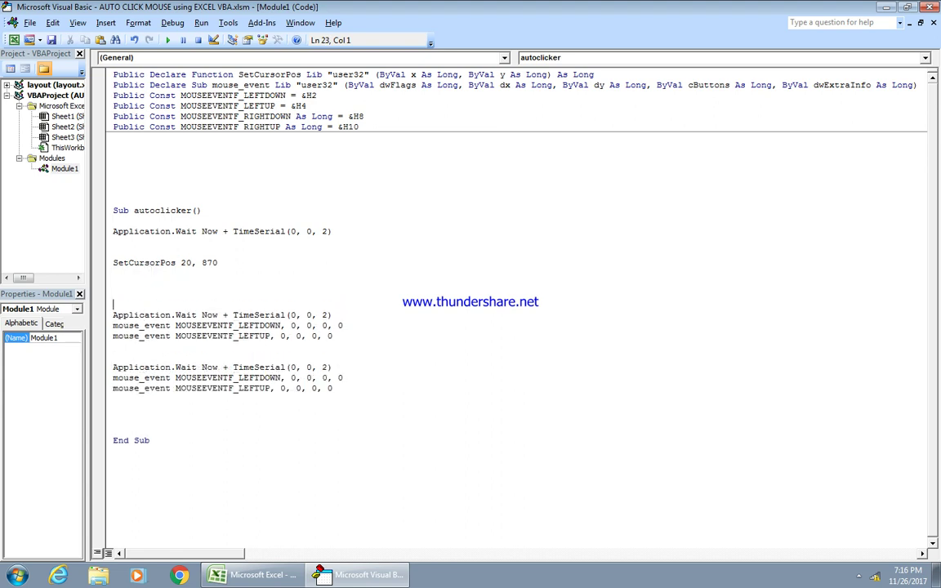
key(Down)
key(Delete)
key(Delete)
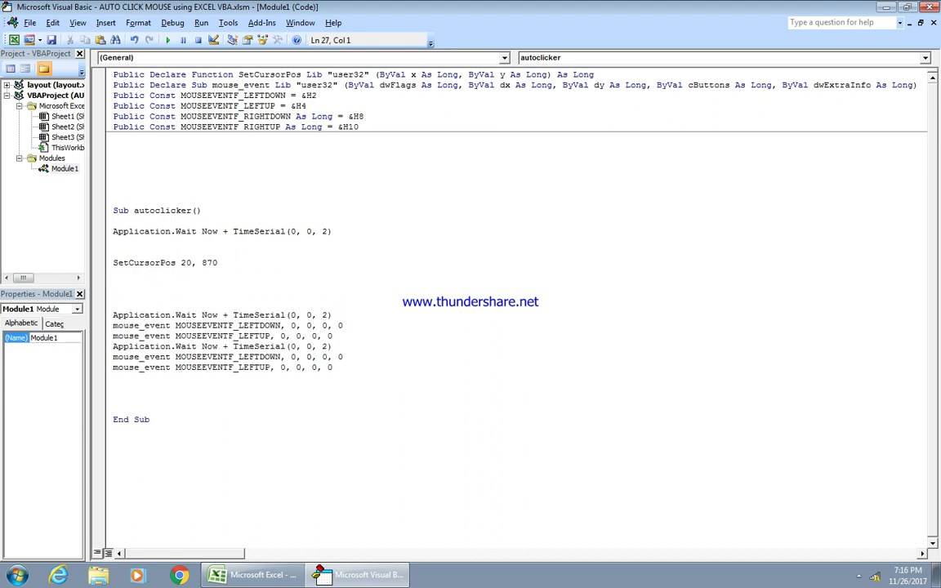
key(Up)
key(Up)
key(Up)
key(Up)
key(Up)
- Declare Dim i As Integer and set i = 0
key(Return)
key(Return)
text(dim)
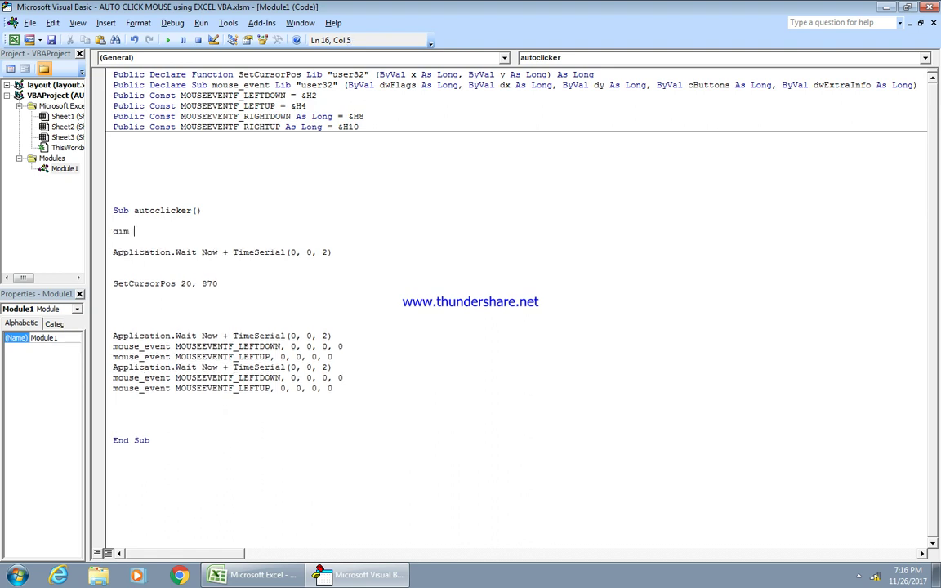
text( i as integer)
key(Return)
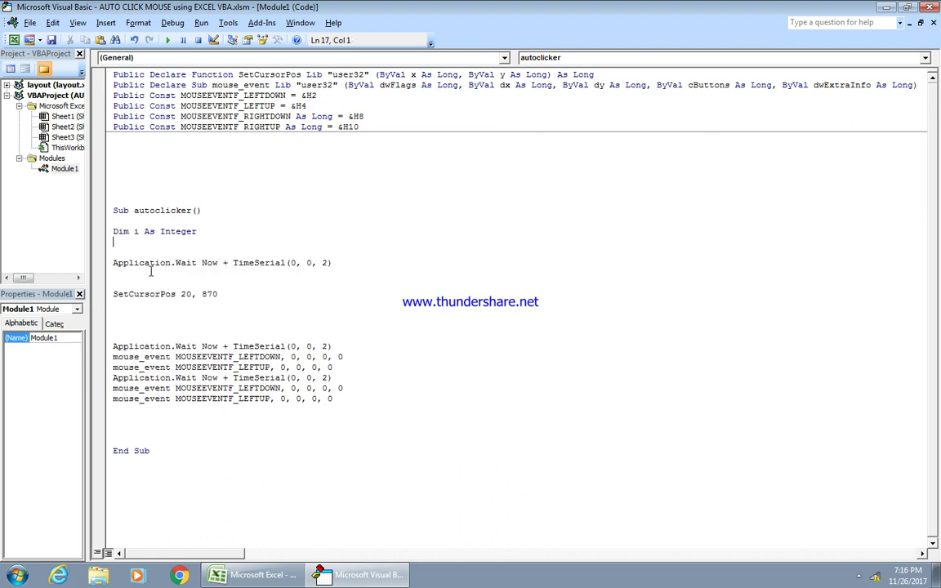
text(i)
key(Down)
key(Down)
key(Down)
key(Down)
key(Down)
- Wrap the click code in a For i = 0 To 5 … Next loop and save
text(for )
text(i = 1 t)
key(BackSpace)
key(BackSpace)
key(BackSpace)
text(0 t)
text(o 10 t)
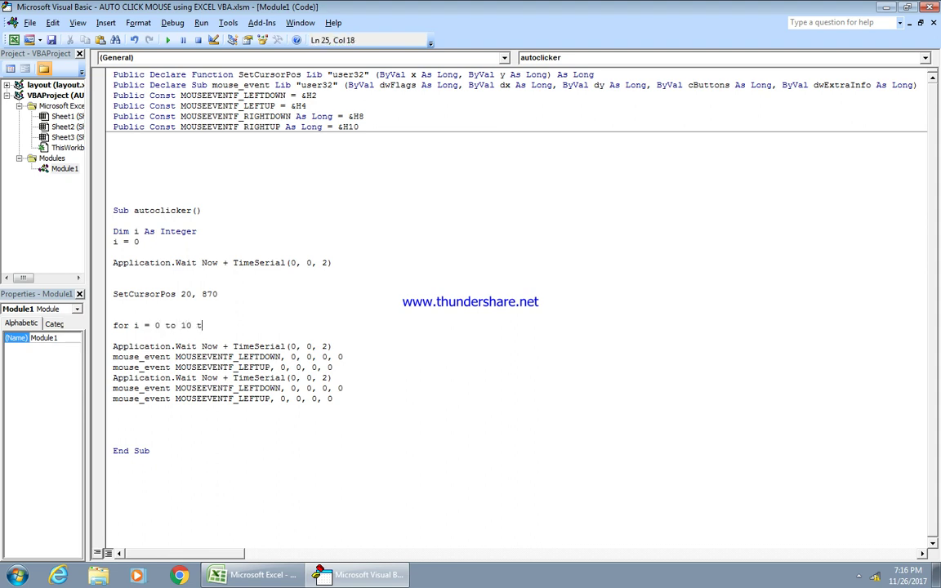
key(Return)
key(Down)
key(Down)
key(Down)
key(Down)
key(Down)
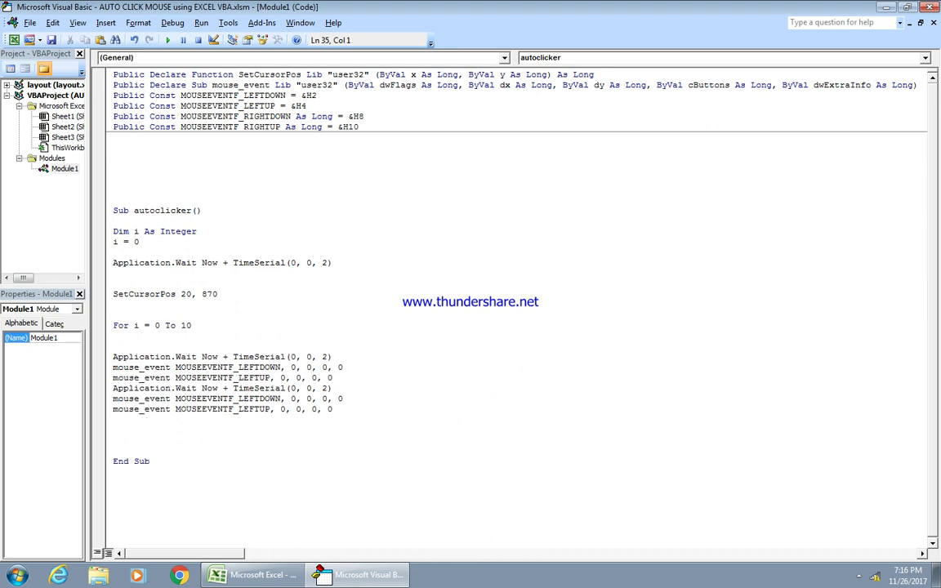
text(next)
double_click(185, 325)
text(5)
click(51, 40)
- Save the workbook in Excel, accepting the privacy warning
click(446, 320)
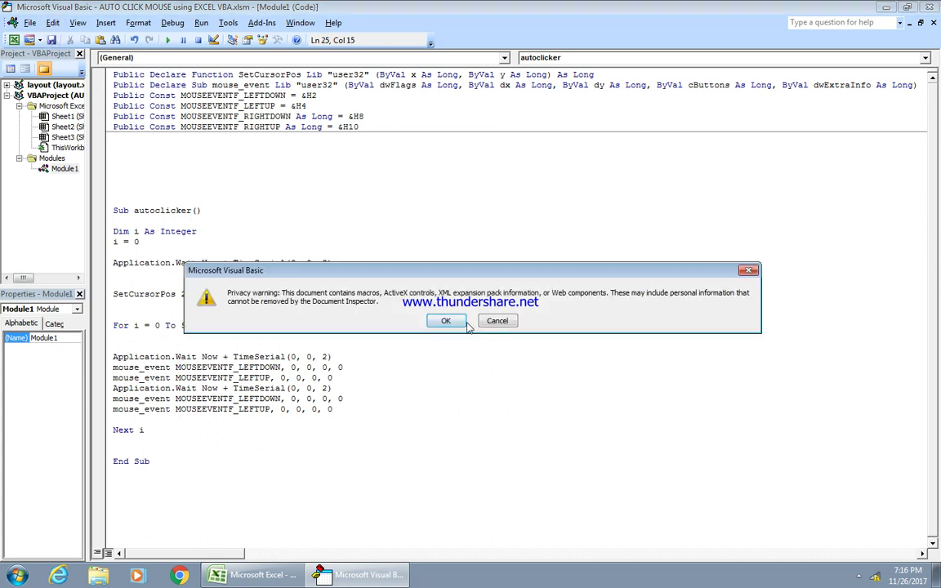
click(298, 310)
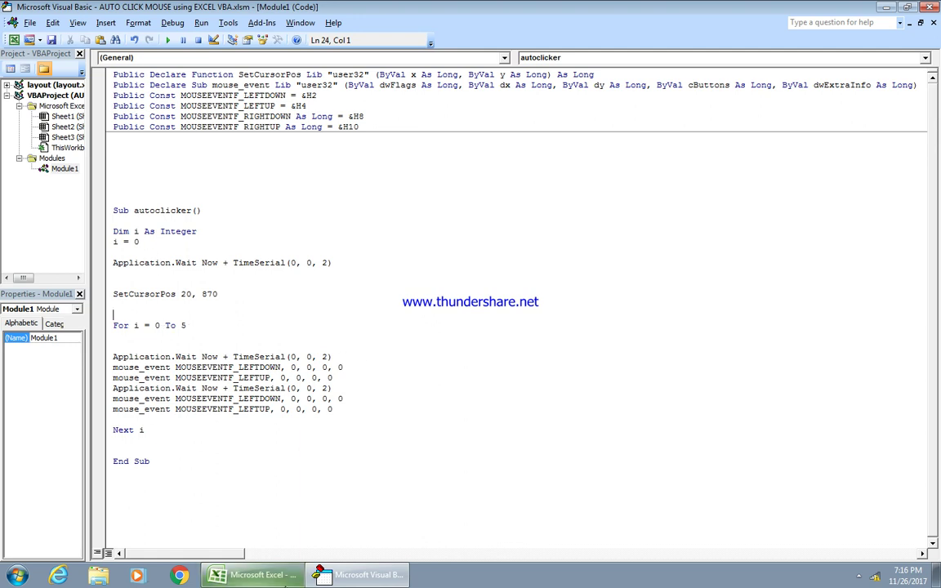
click(263, 575)
click(263, 575)
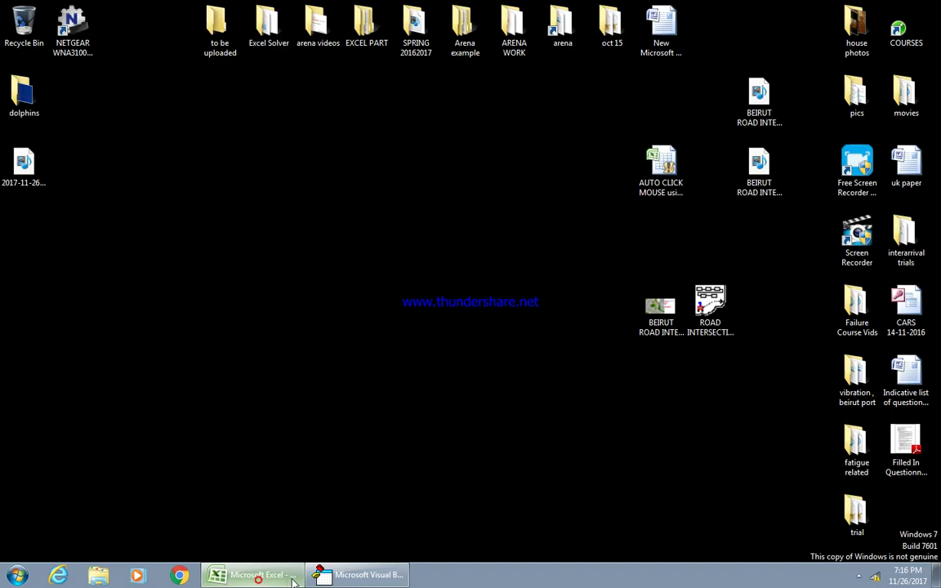
click(263, 575)
click(601, 351)
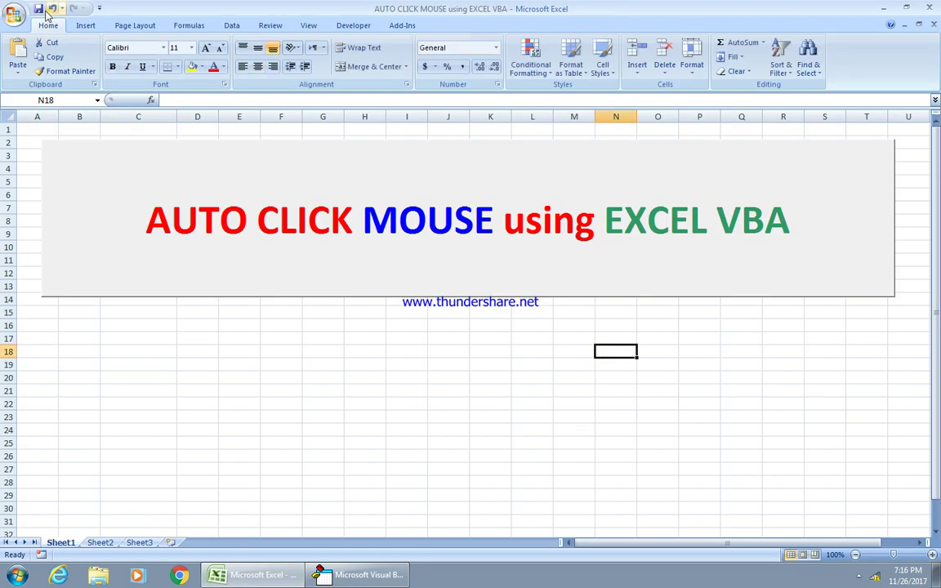
click(38, 8)
click(433, 321)
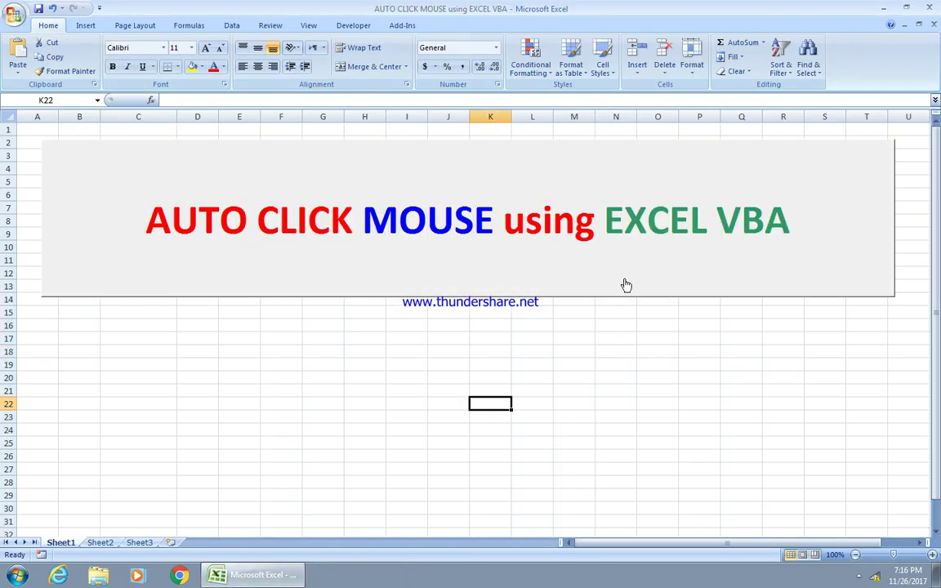
- After the missing-macro error, assign autoclicker to the big button and run it
click(623, 280)
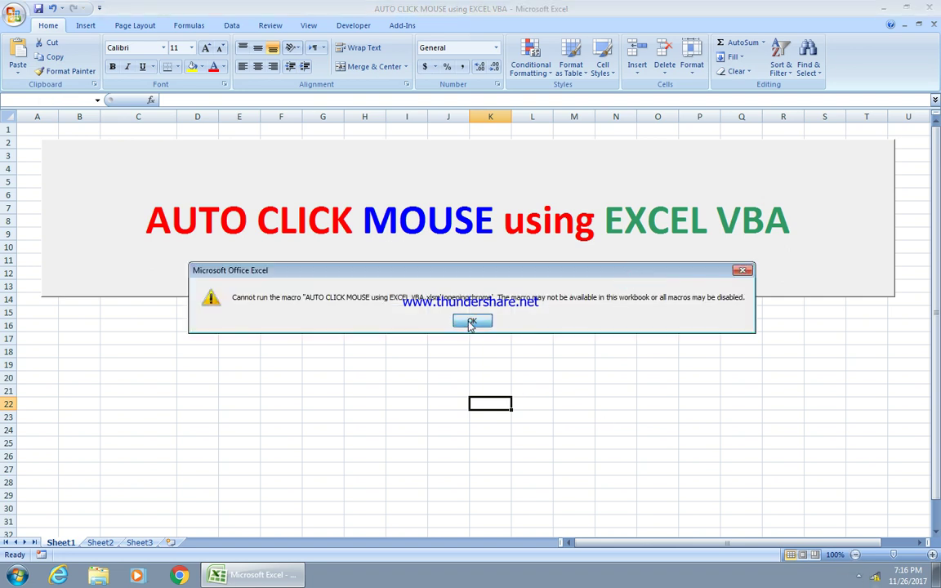
click(472, 322)
click(472, 348)
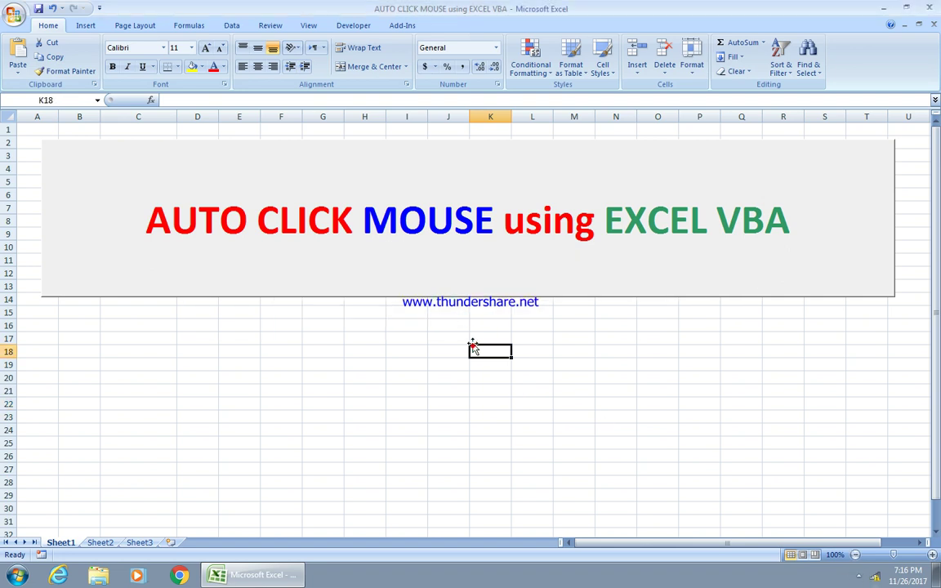
right_click(466, 267)
click(516, 362)
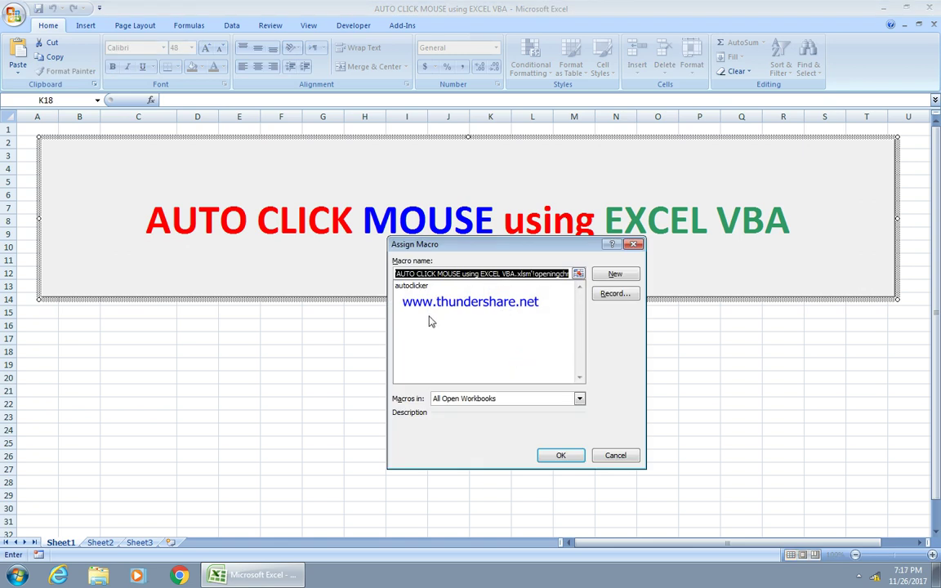
click(413, 285)
click(561, 455)
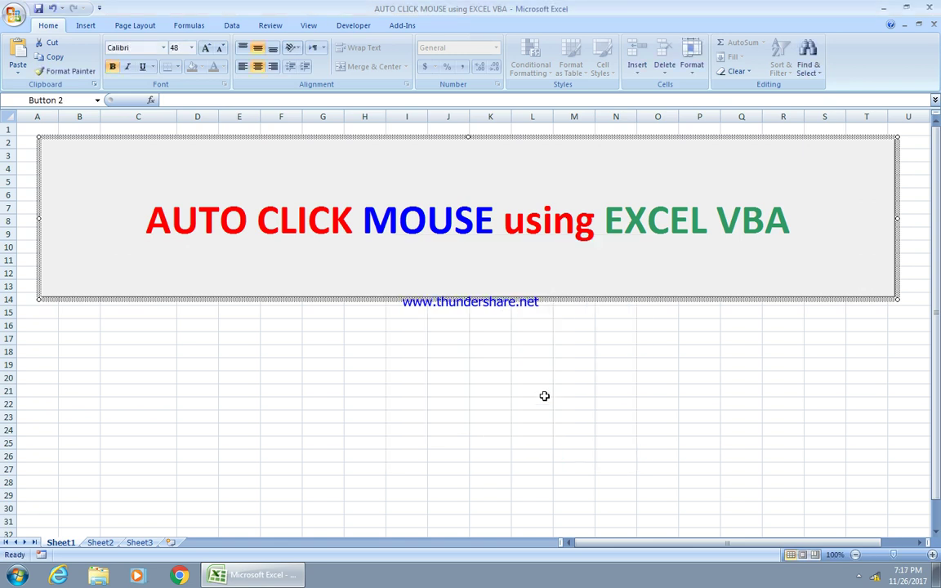
click(542, 390)
click(490, 265)
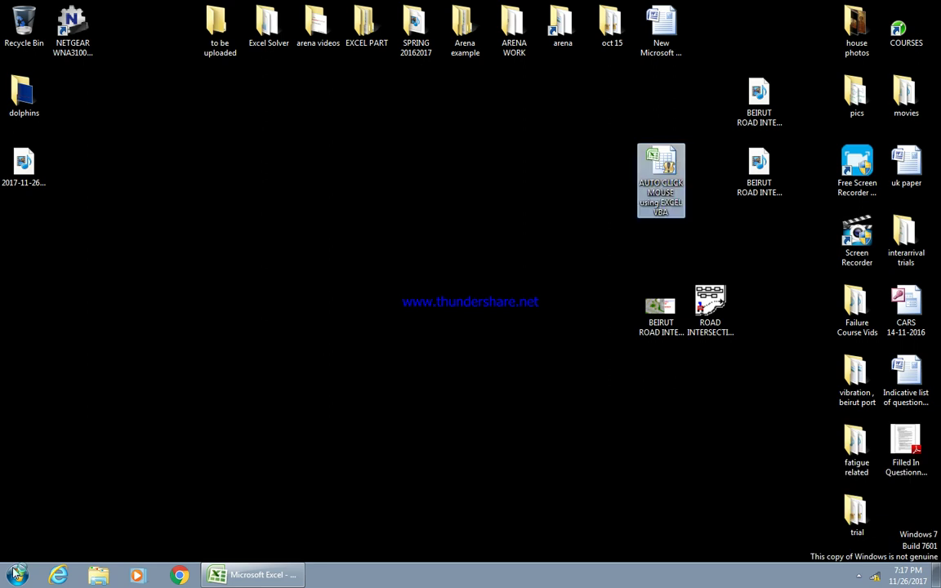
- Let the macro click the Start button twelve times, toggling the program list open and closed
click(15, 573)
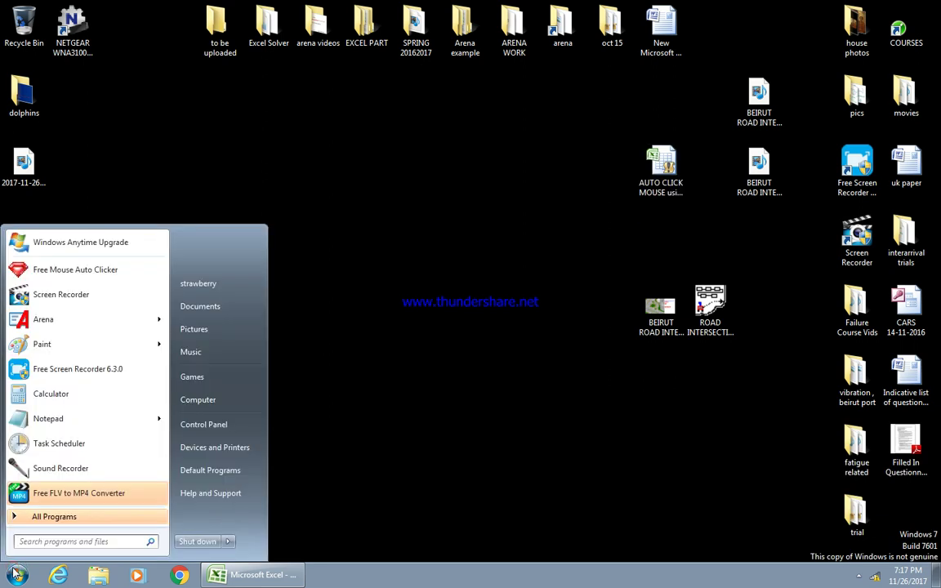
click(15, 574)
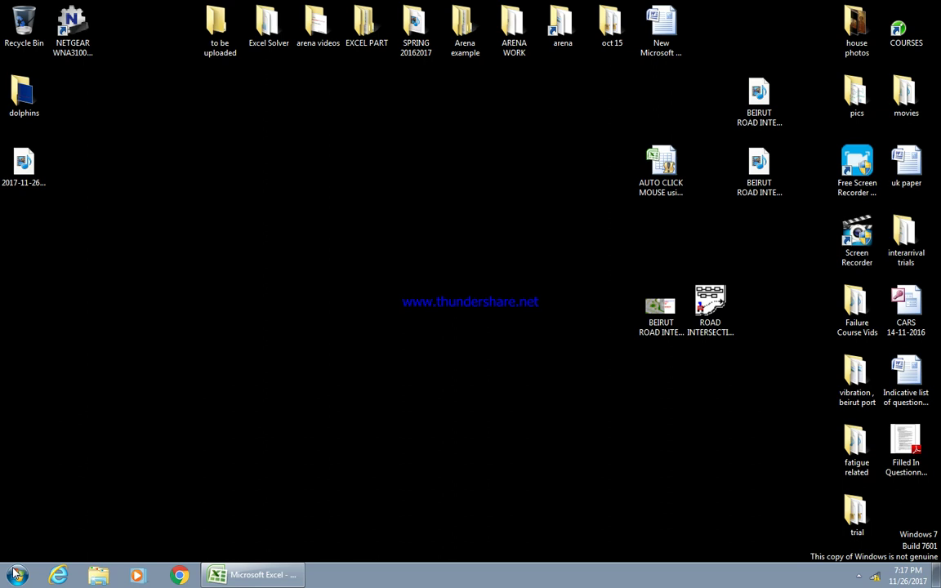
click(14, 574)
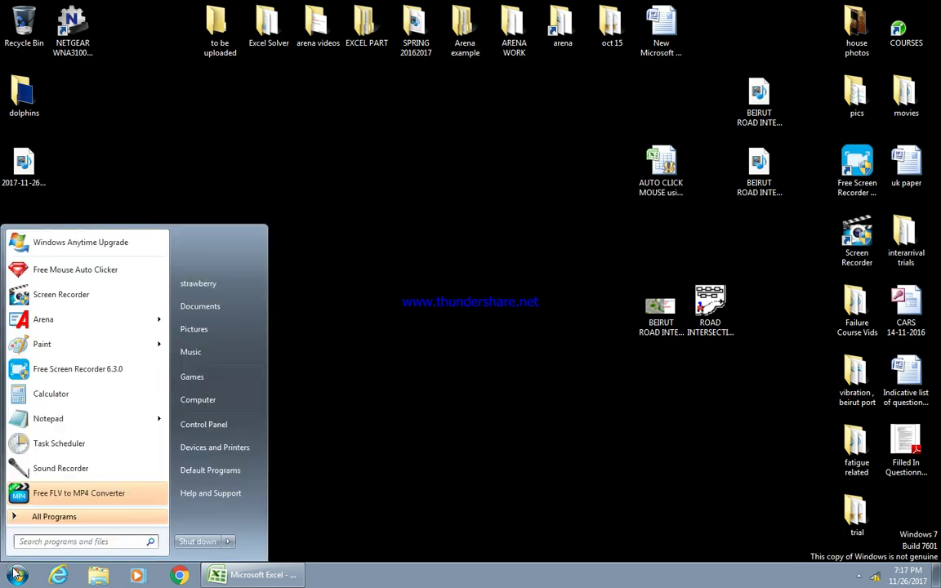
click(15, 573)
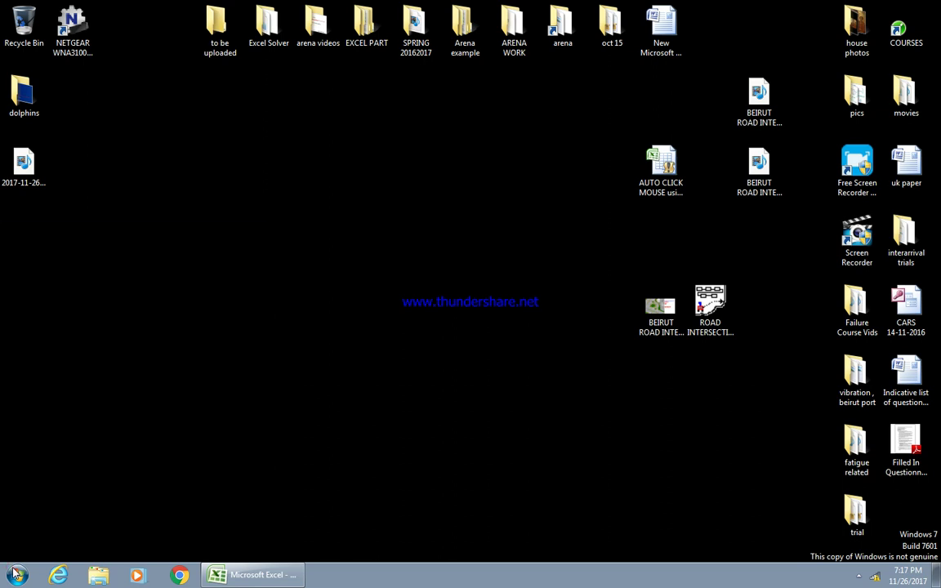
click(15, 573)
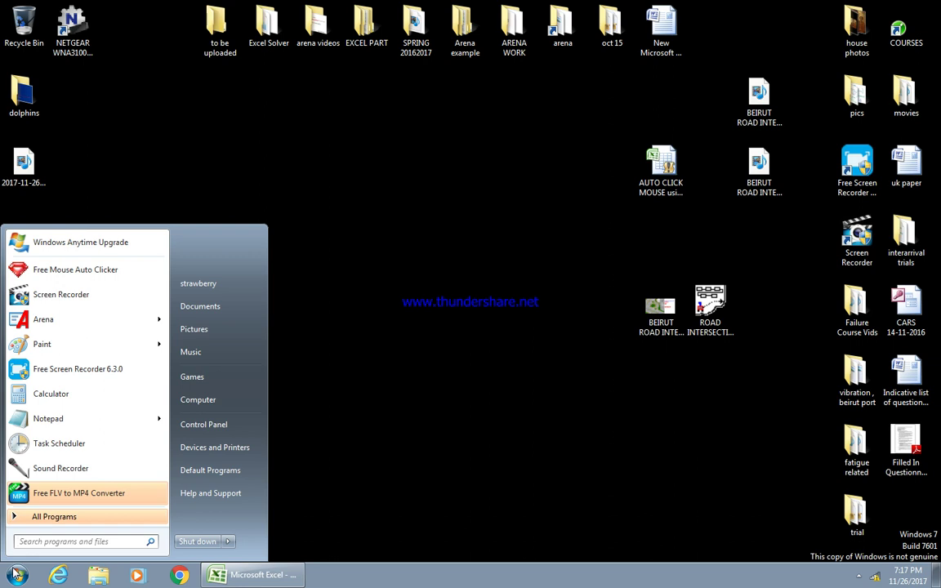
click(15, 573)
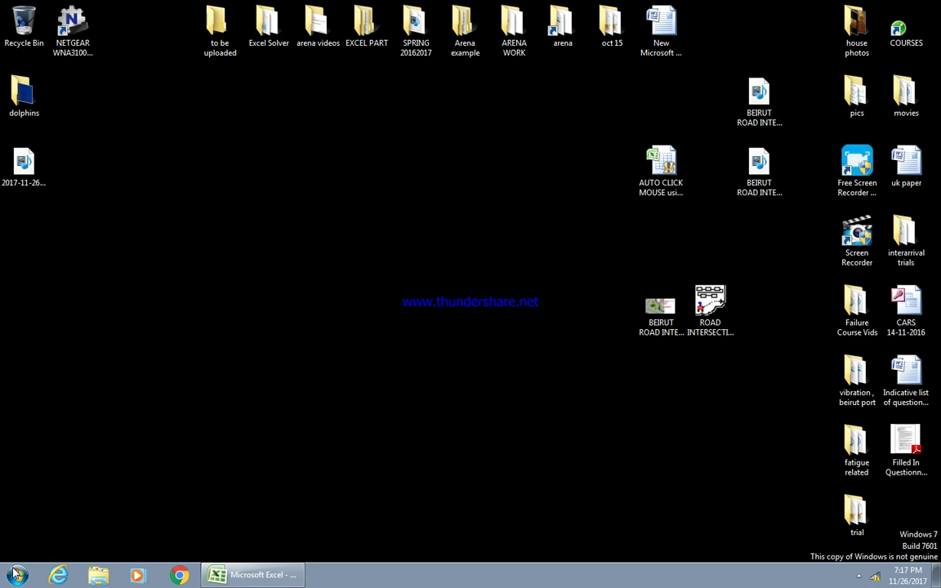
click(15, 573)
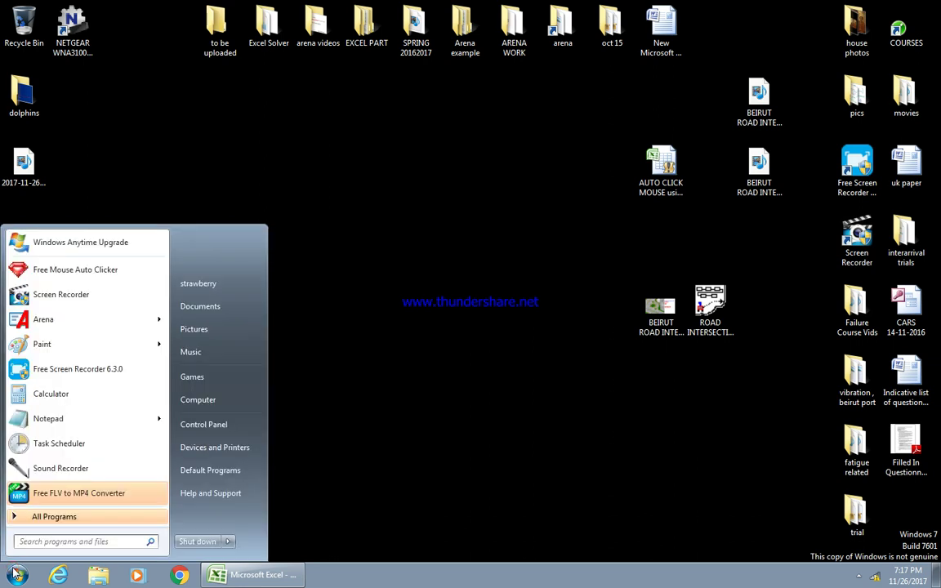
click(15, 573)
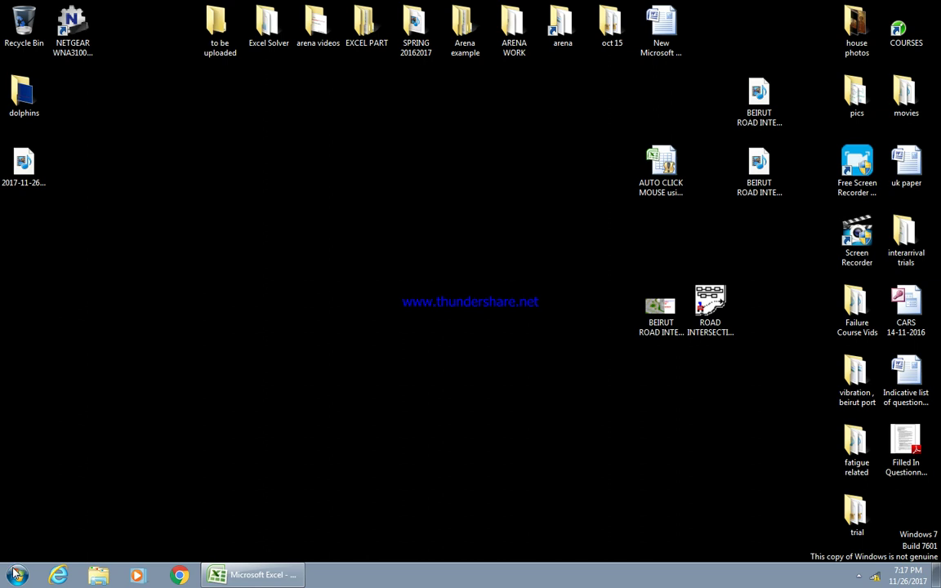
click(14, 573)
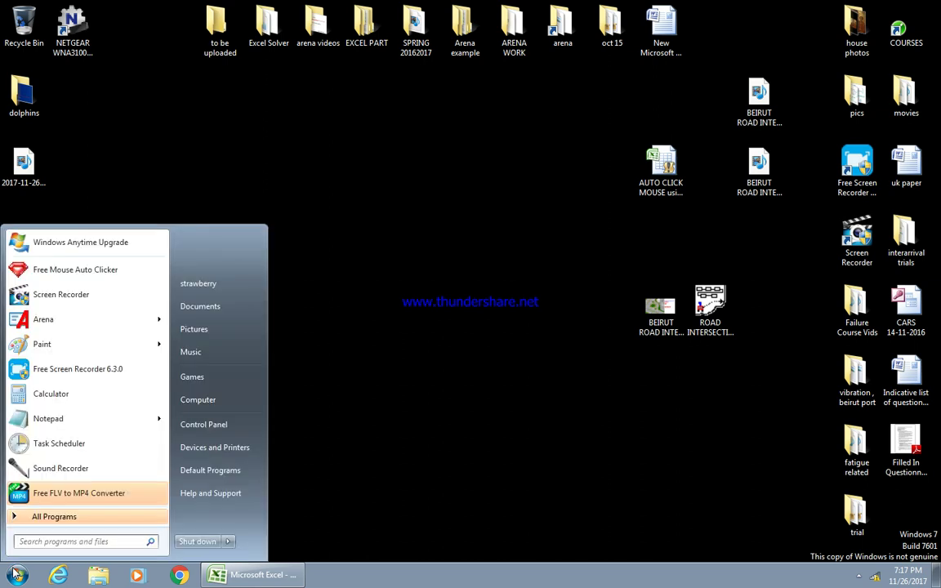
click(15, 573)
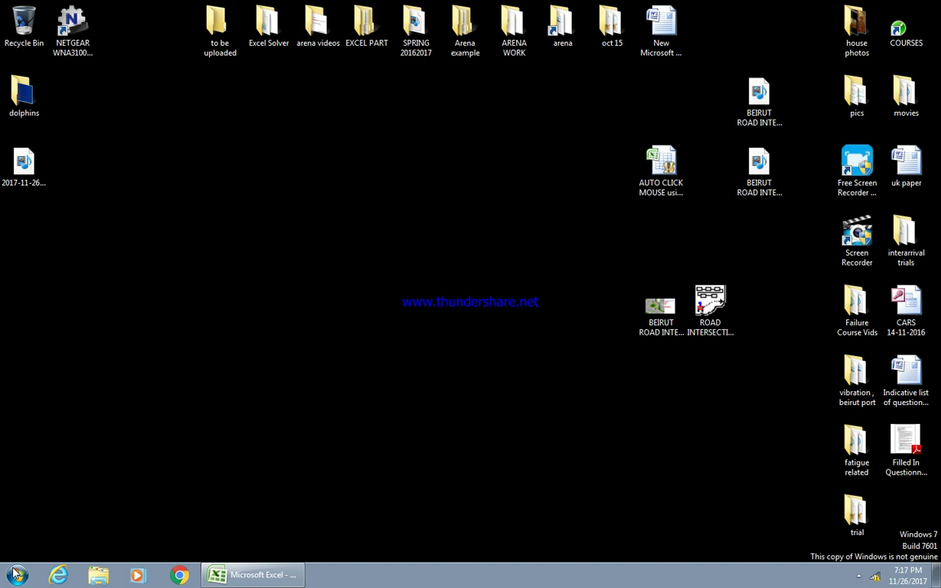
click(15, 574)
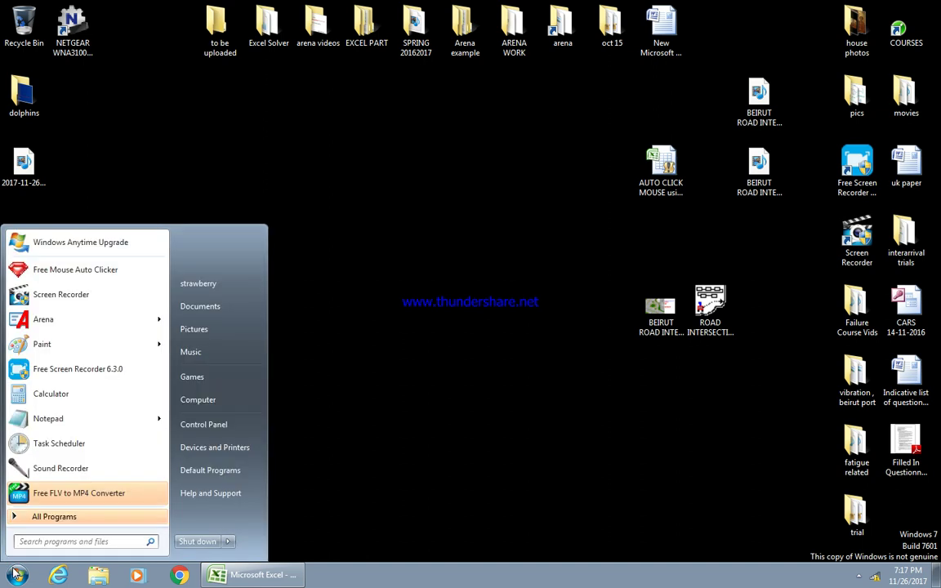
click(14, 574)
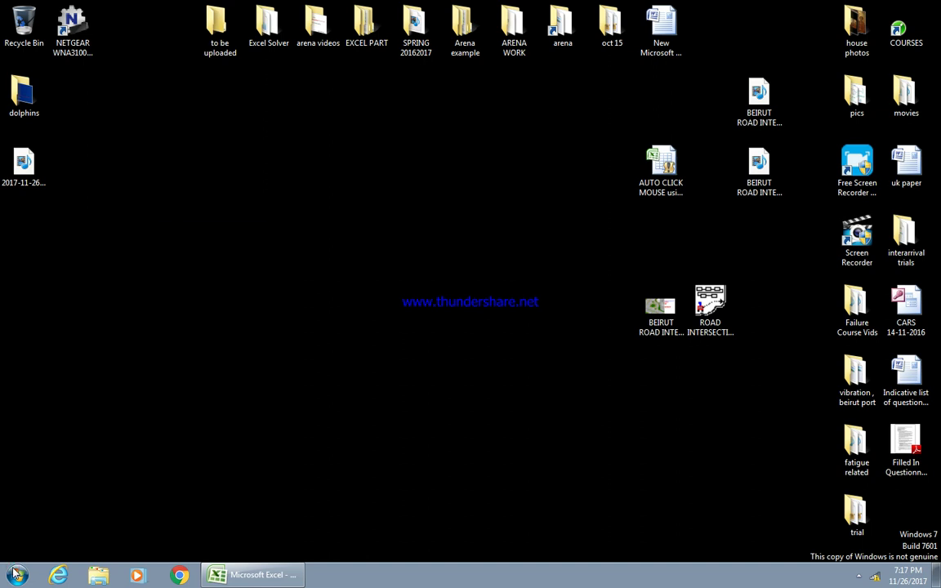